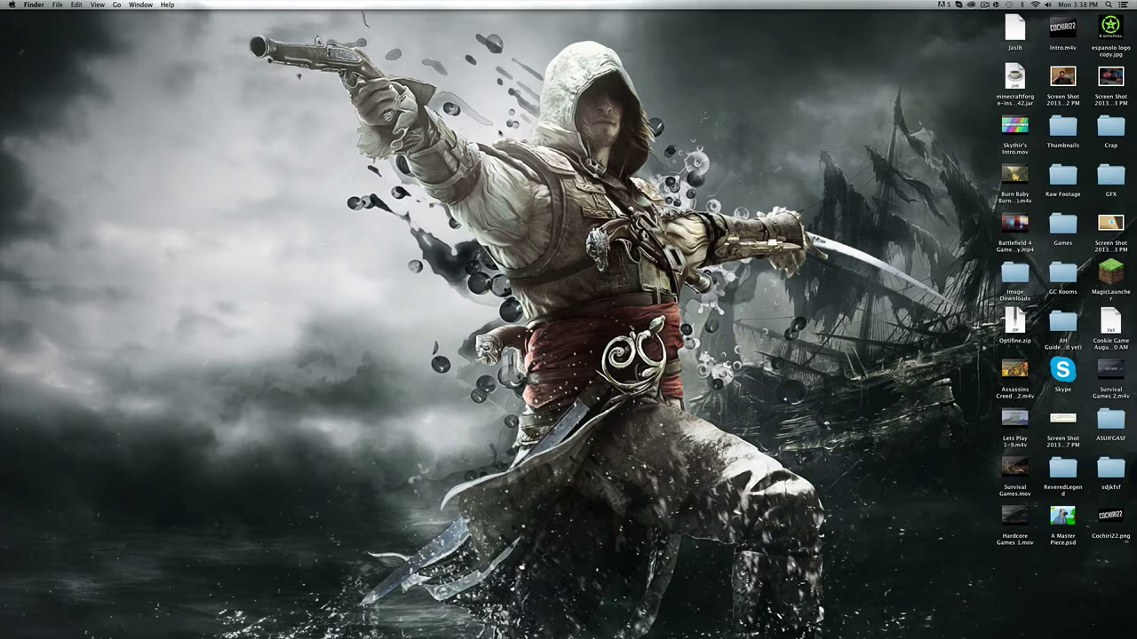
- Check the installed OS X version in the About This Mac window, and close it
left_click(13, 8)
left_click(27, 15)
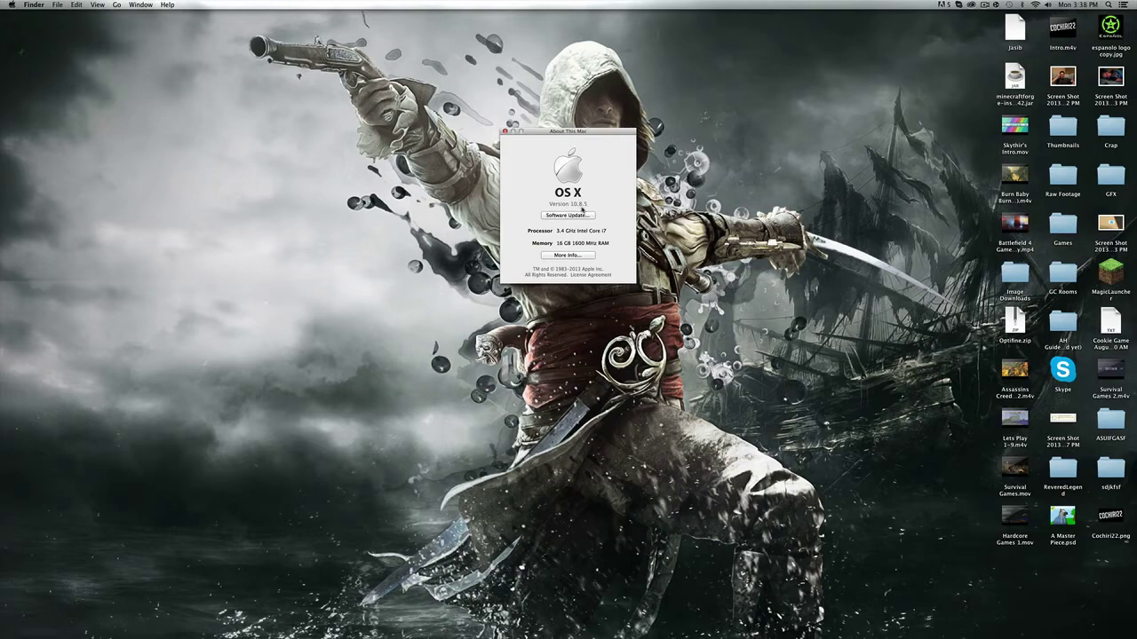
left_click(504, 131)
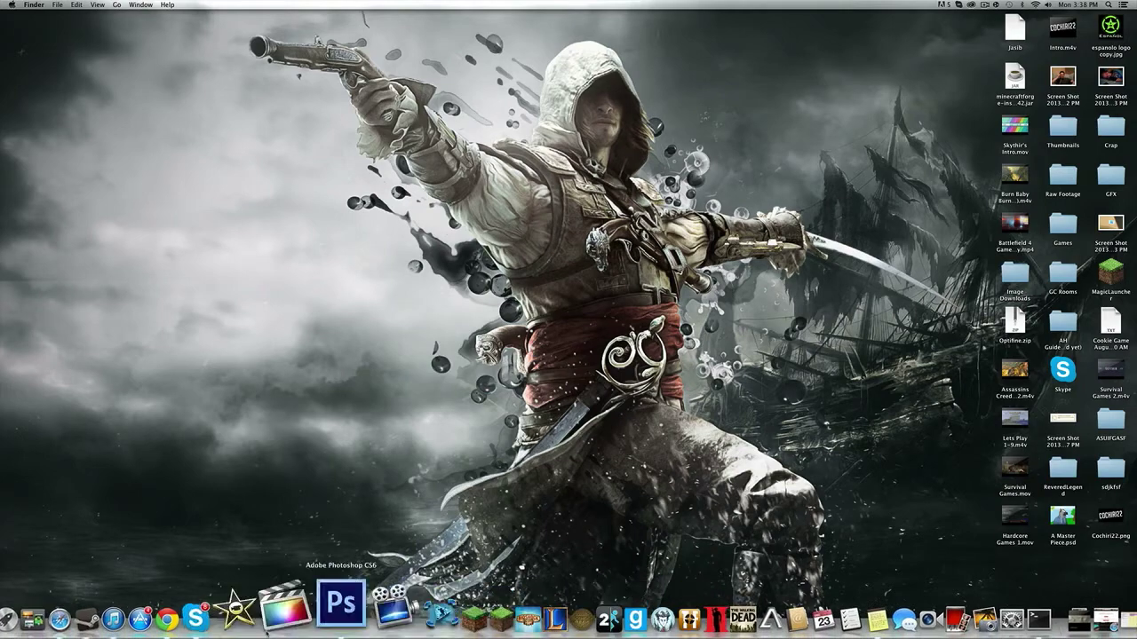
- Switch to Safari and download the jar version of the launcher from feed-the-beast.com's Client Download section
left_click(113, 613)
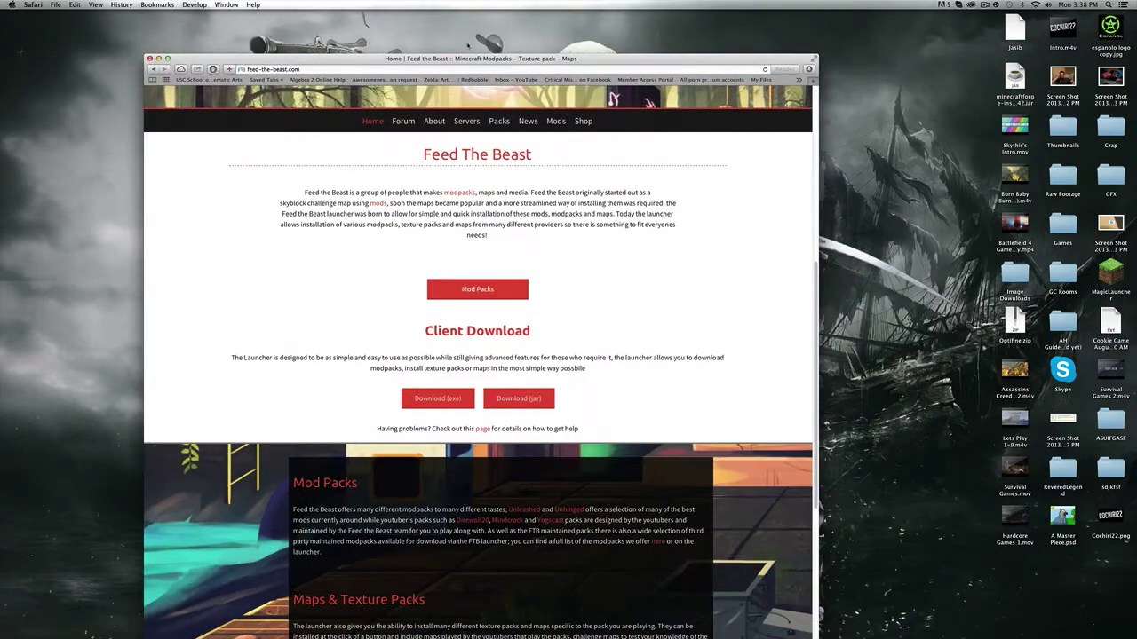
left_click_drag(471, 58, 475, 13)
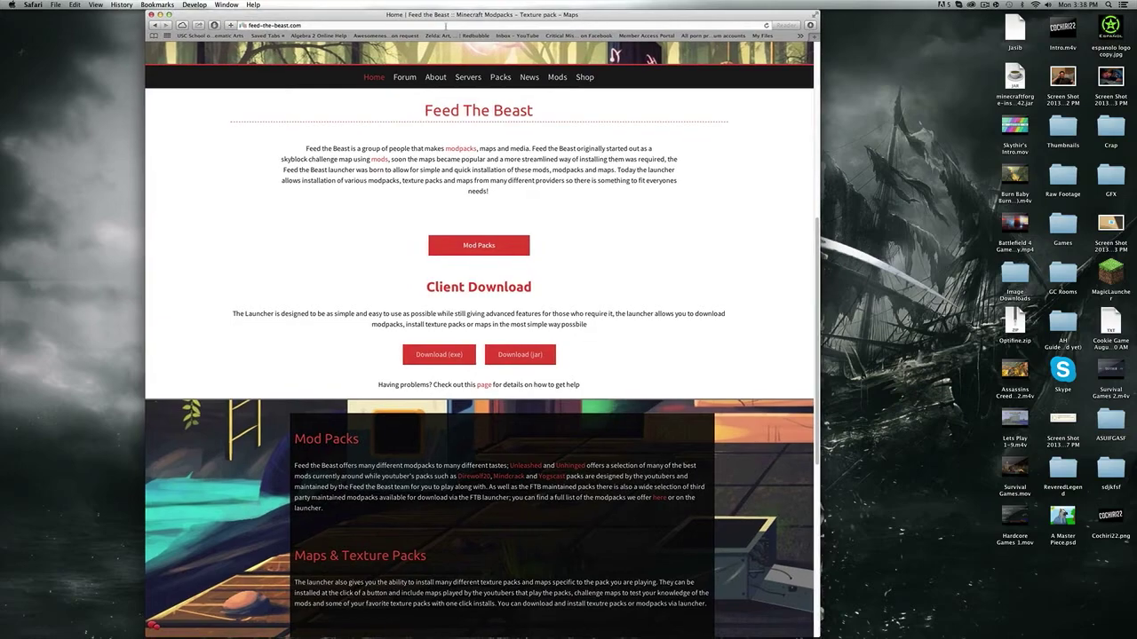
scroll(414, 318, "up", 5)
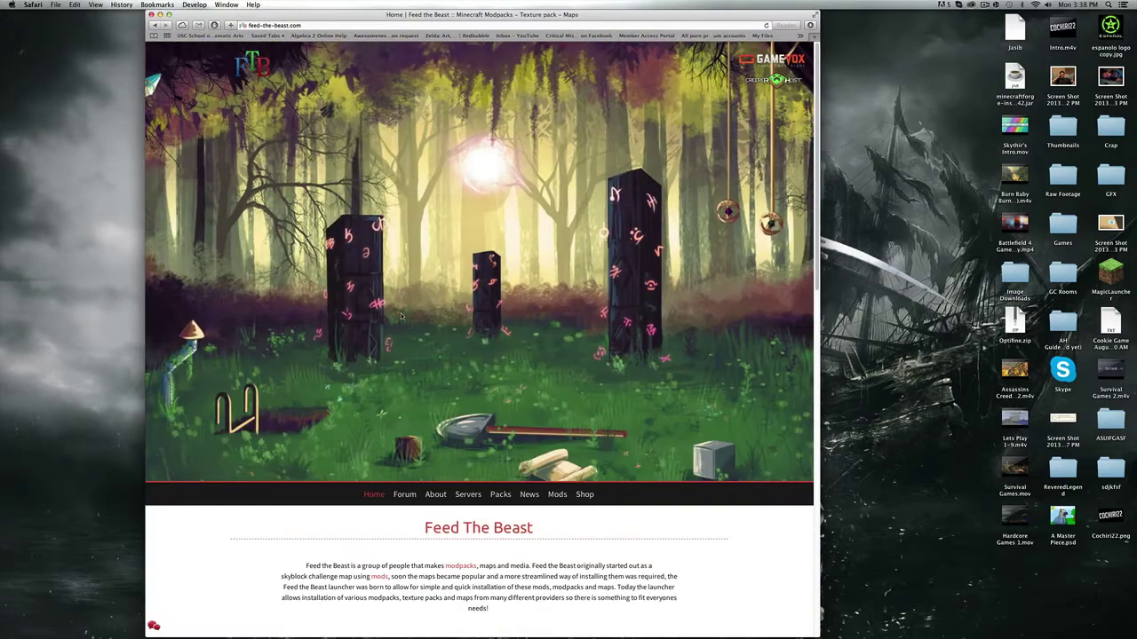
scroll(400, 315, "down", 10)
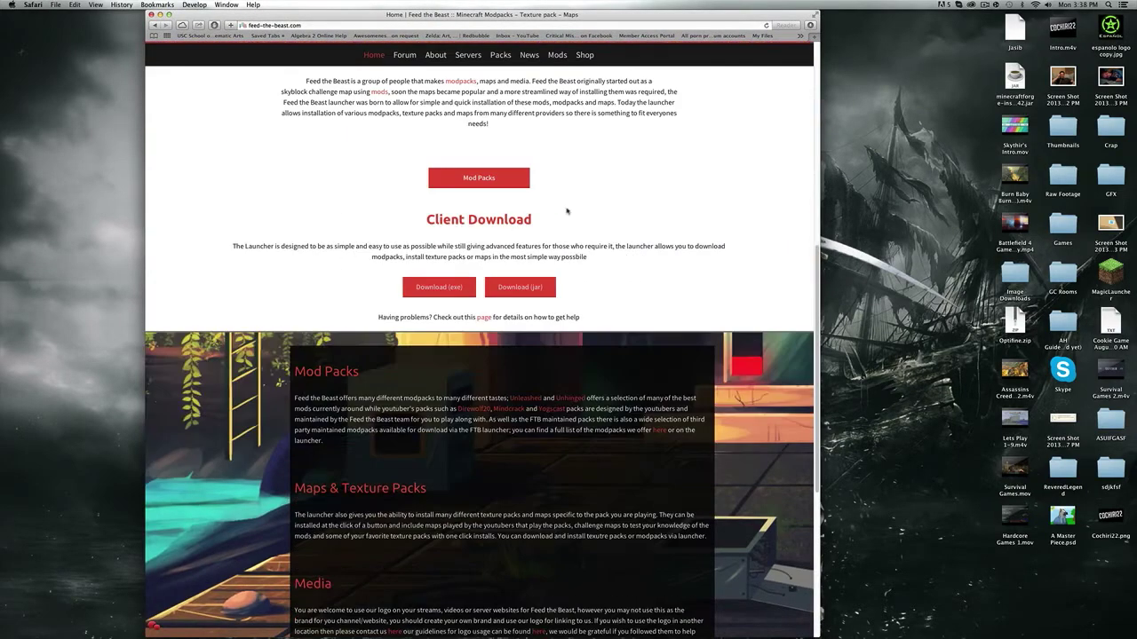
left_click_drag(408, 222, 538, 225)
left_click(542, 227)
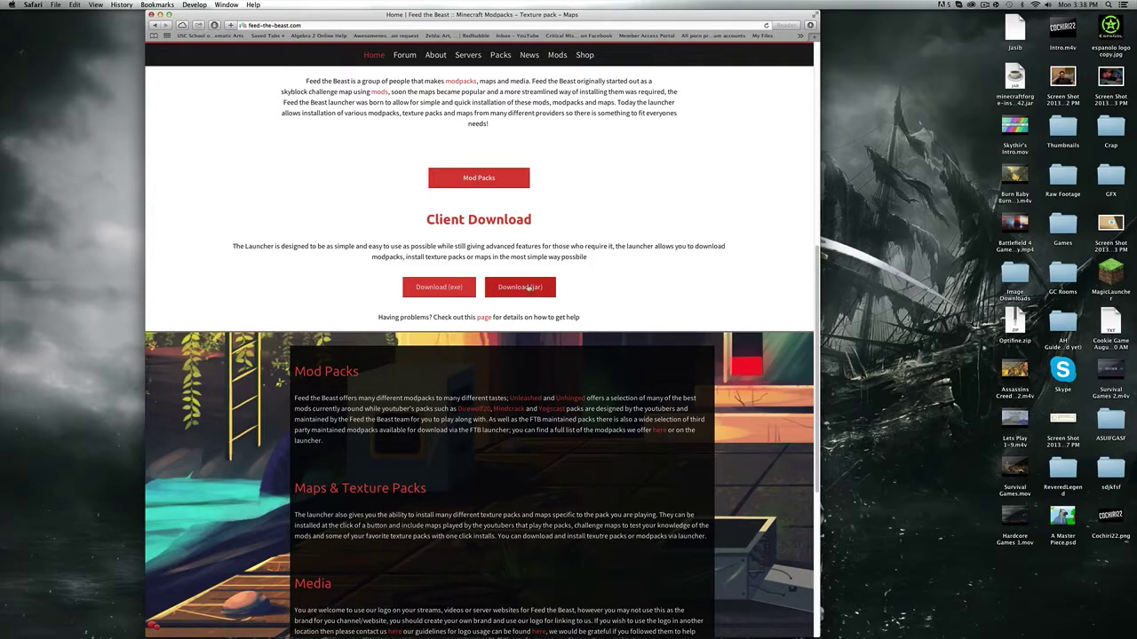
left_click(528, 287)
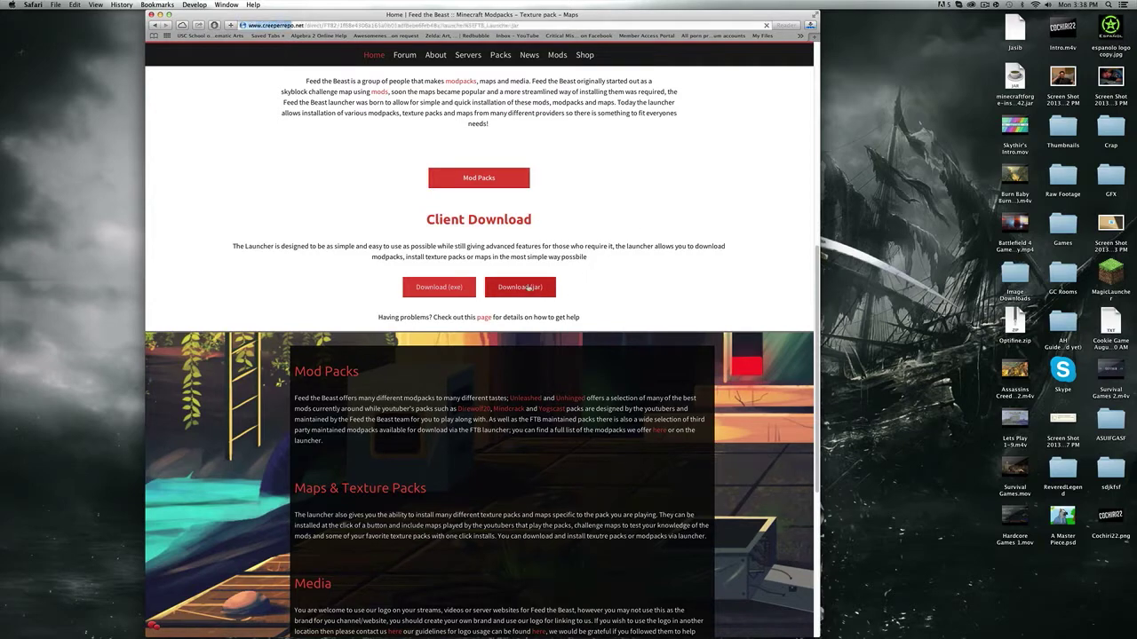
- Move the newly downloaded FTB launcher jar from the Downloads folder onto the desktop and close the open windows
left_click(810, 25)
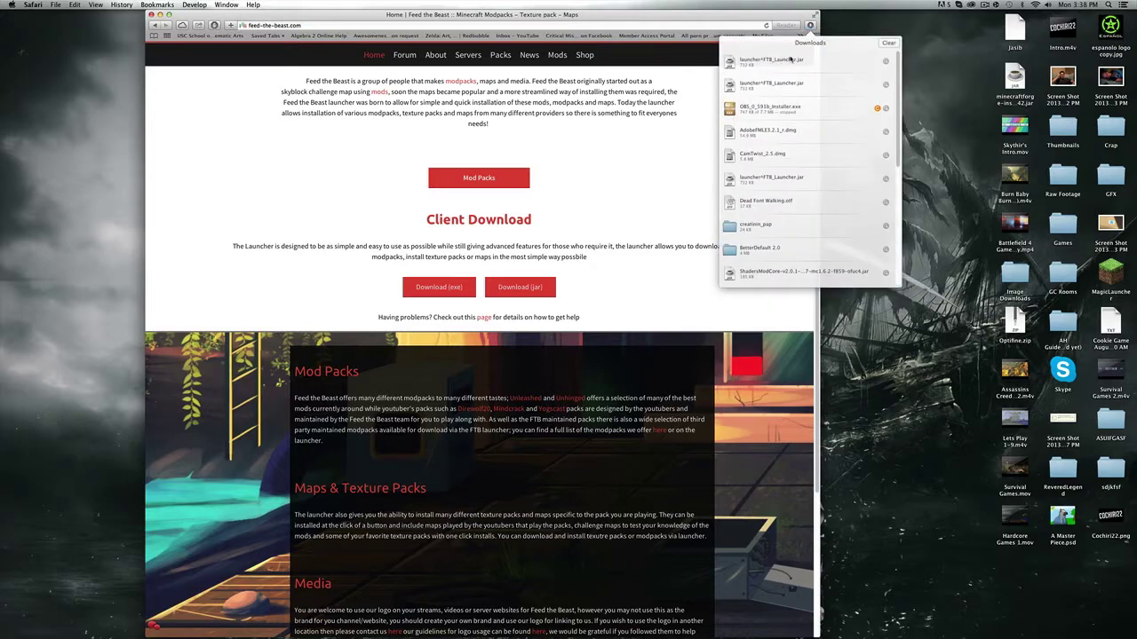
left_click(885, 60)
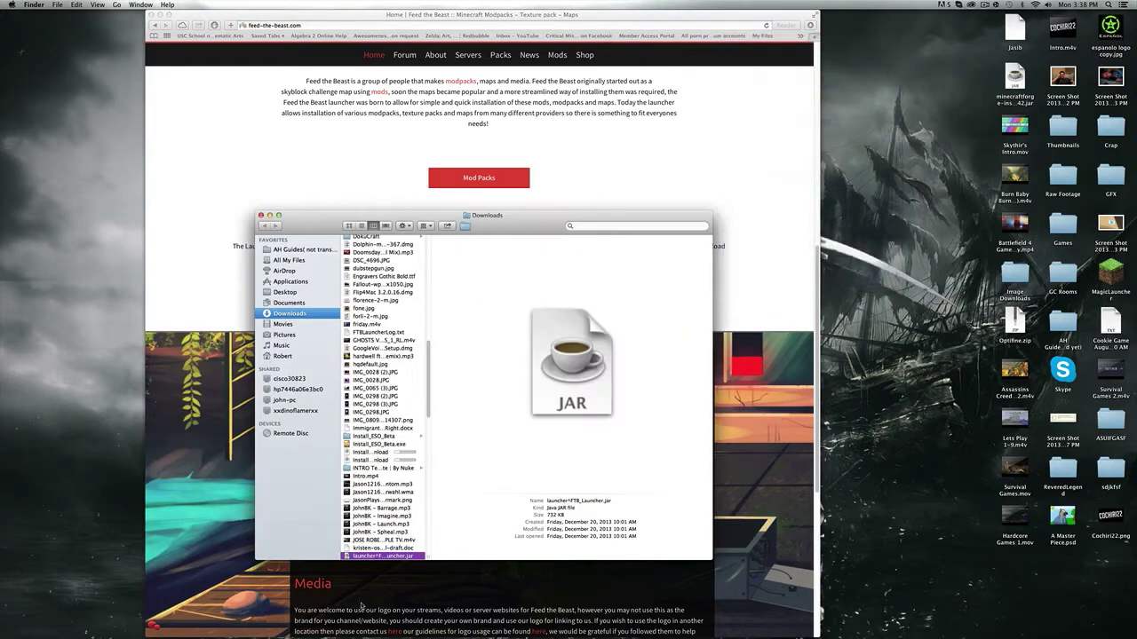
left_click_drag(376, 560, 861, 262)
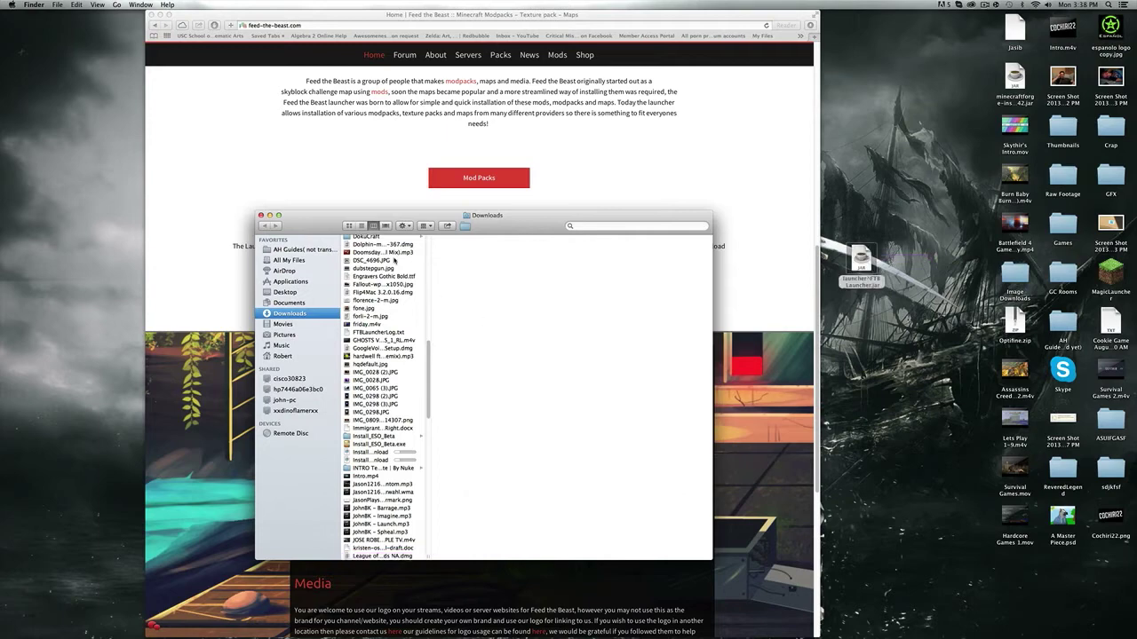
left_click(260, 216)
left_click(153, 16)
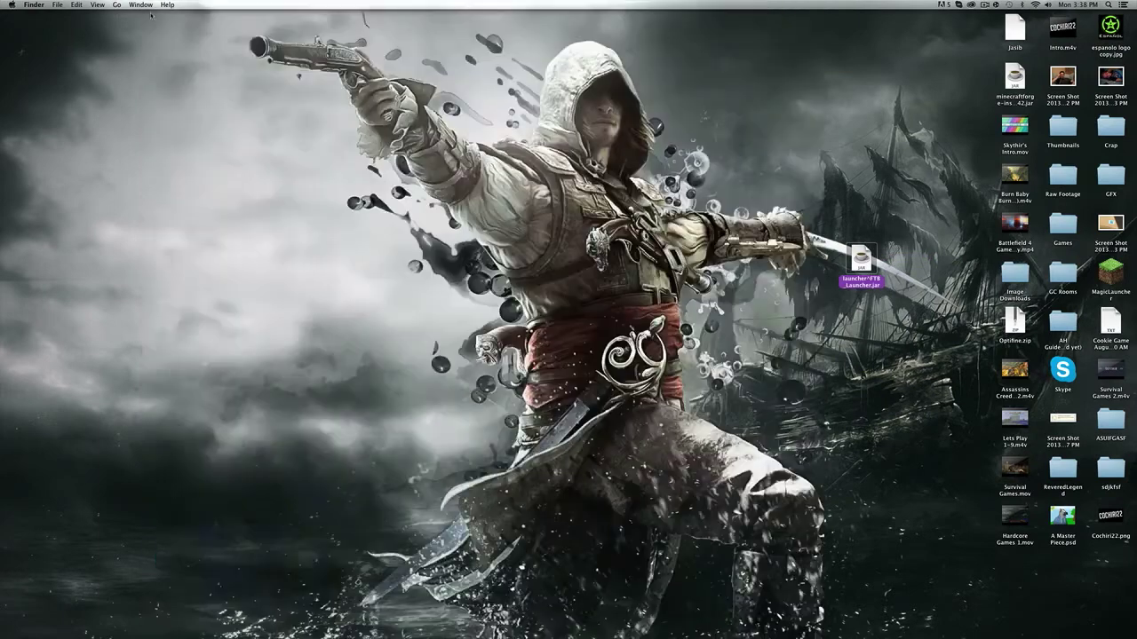
left_click_drag(861, 259, 722, 233)
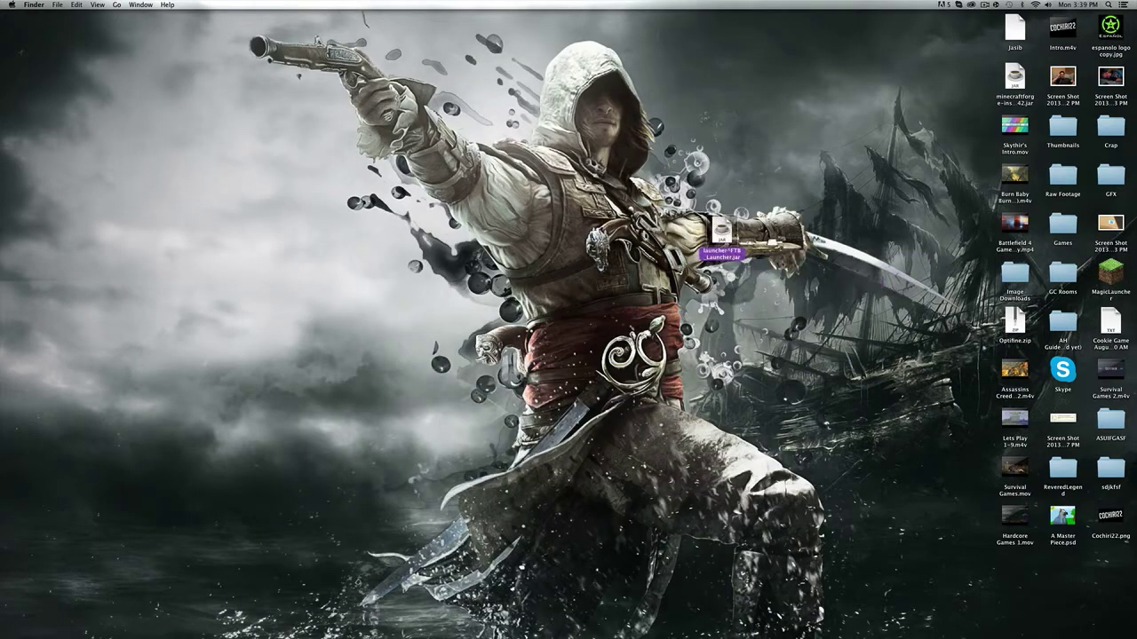
- Create a new folder named "Feed The Beast" on the desktop
right_click(898, 192)
left_click(919, 205)
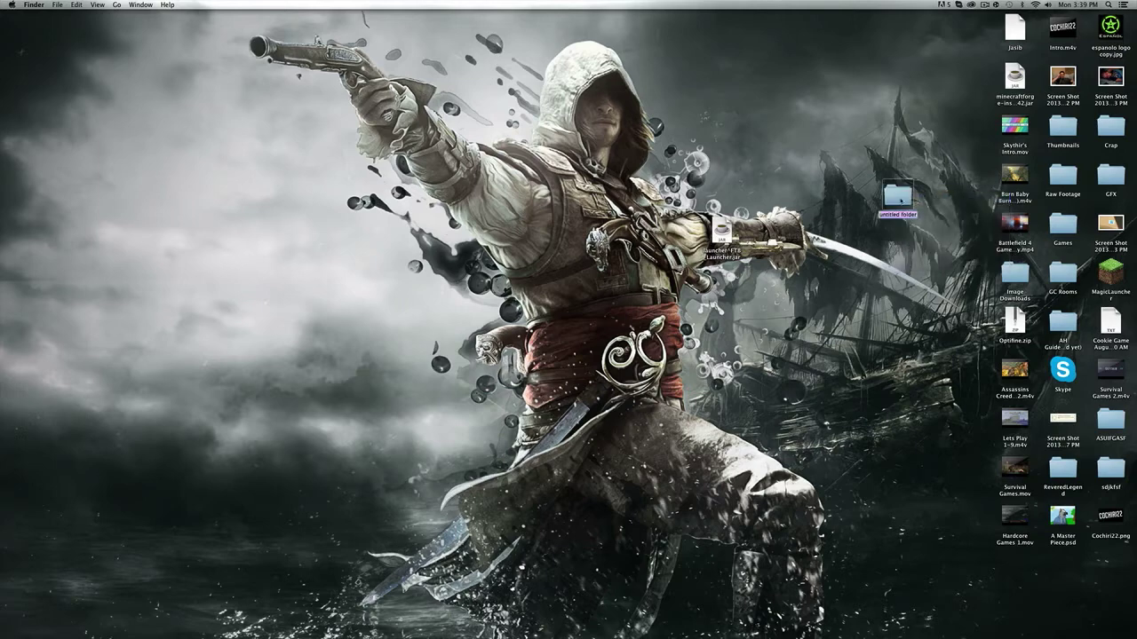
type("Feed The Beast")
key("Return")
- Move the launcher jar from the desktop into the Feed The Beast folder and check the folder's contents
left_click(722, 233)
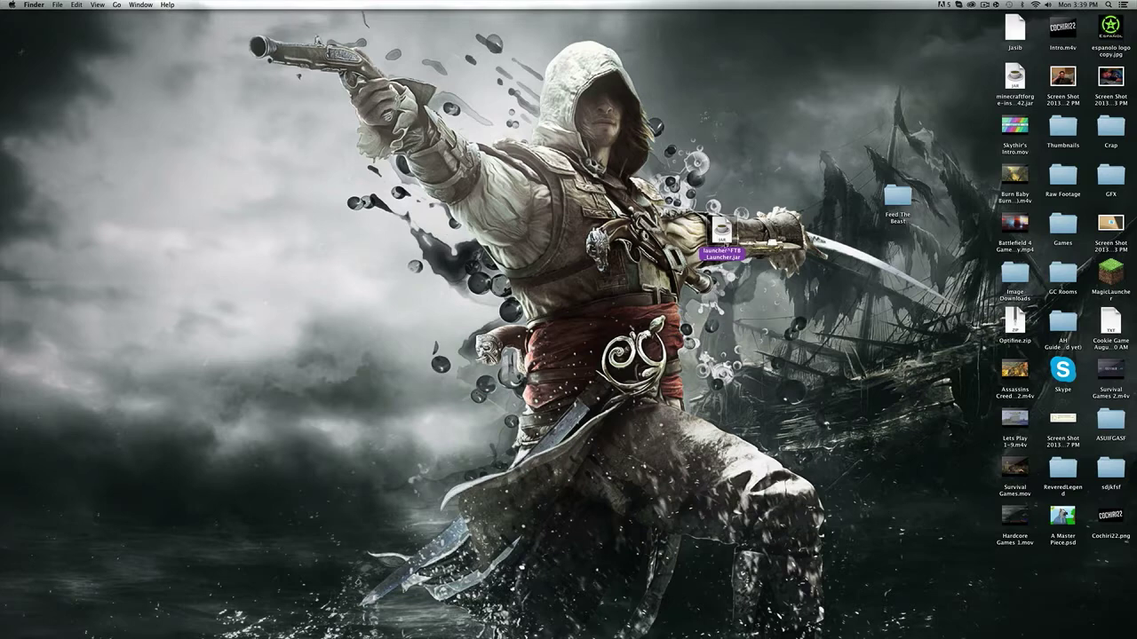
left_click_drag(721, 233, 898, 197)
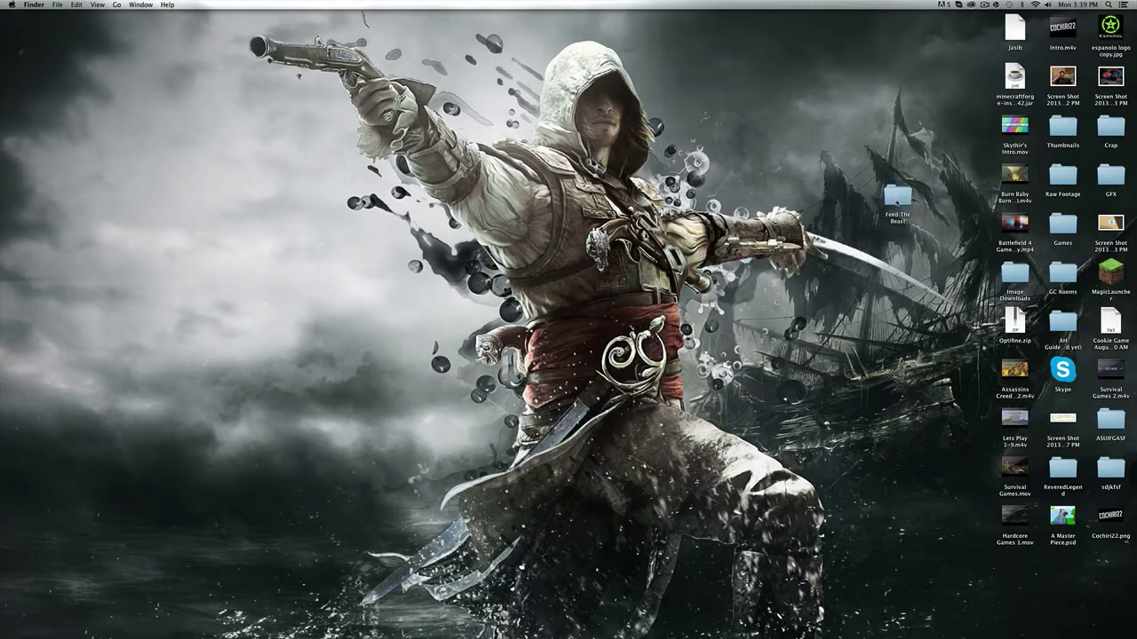
double_click(897, 197)
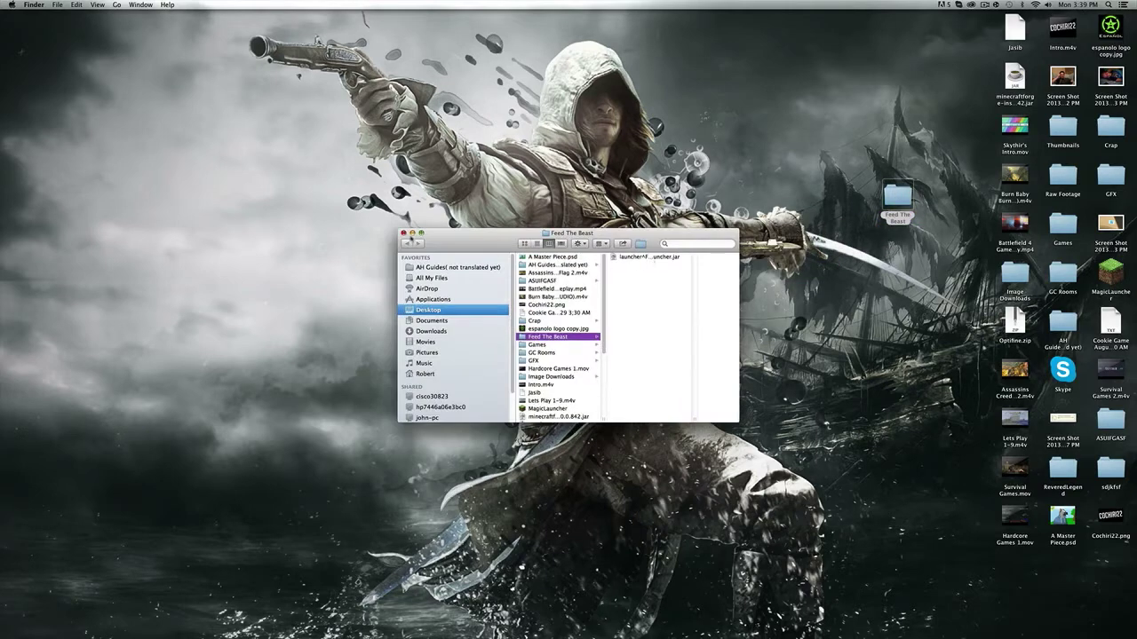
left_click(403, 233)
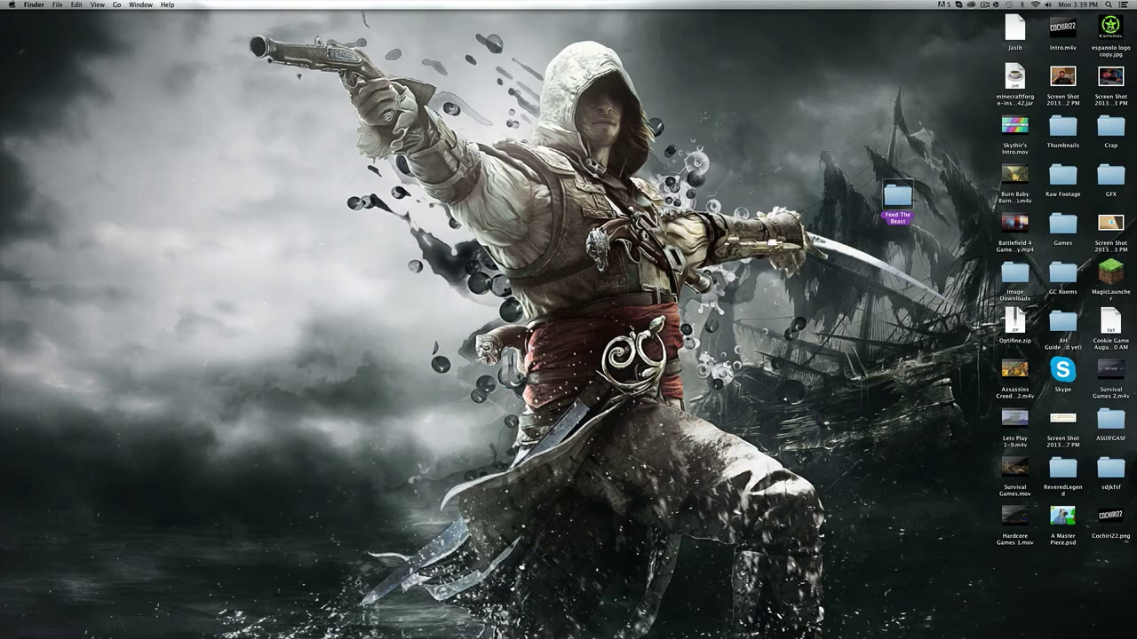
- Open Notes with the saved launch commands and place the Feed The Beast folder window beside it
key("super+space")
key("Return")
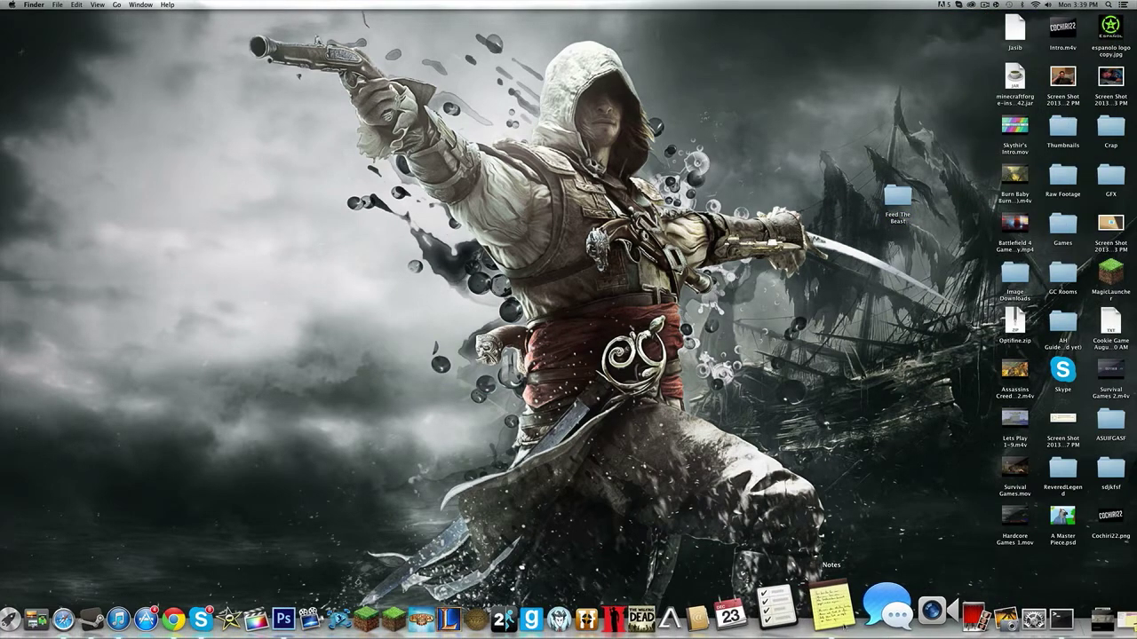
left_click(832, 613)
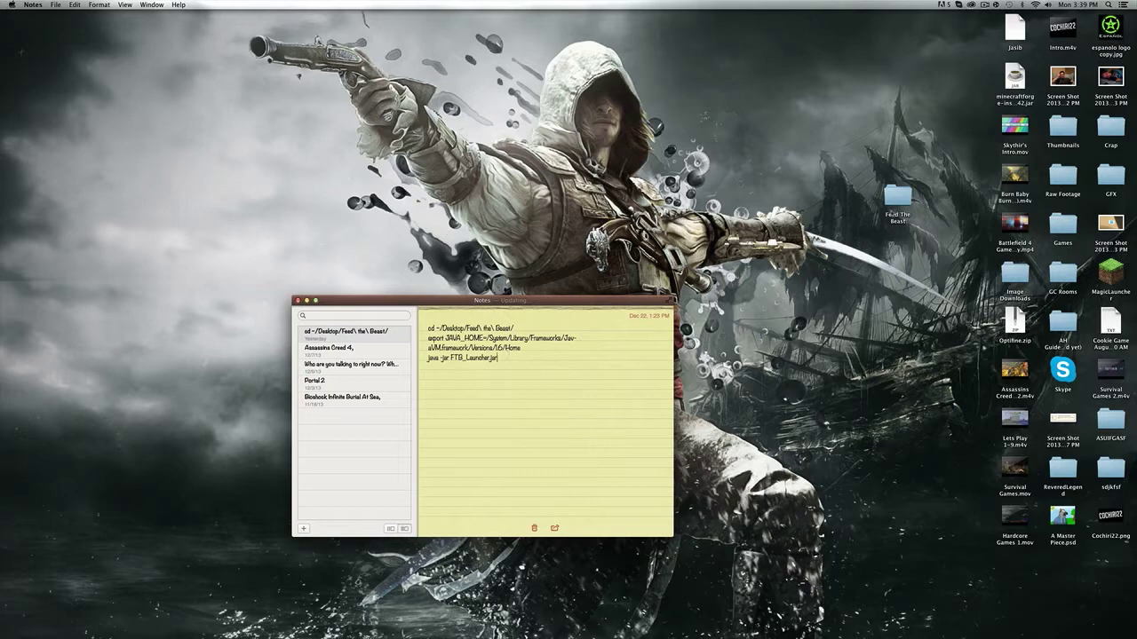
double_click(895, 200)
left_click_drag(624, 229, 866, 184)
left_click(870, 193)
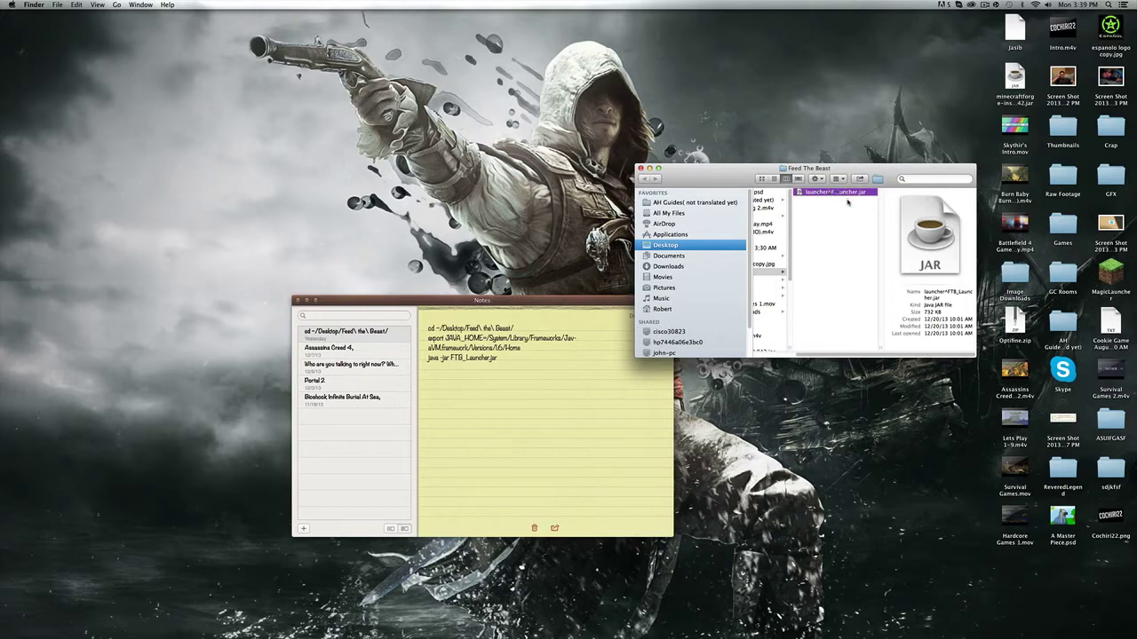
- Rename the launcher jar to FTB_Launcher.jar using the file name copied from the note, and close the folder window
left_click(538, 368)
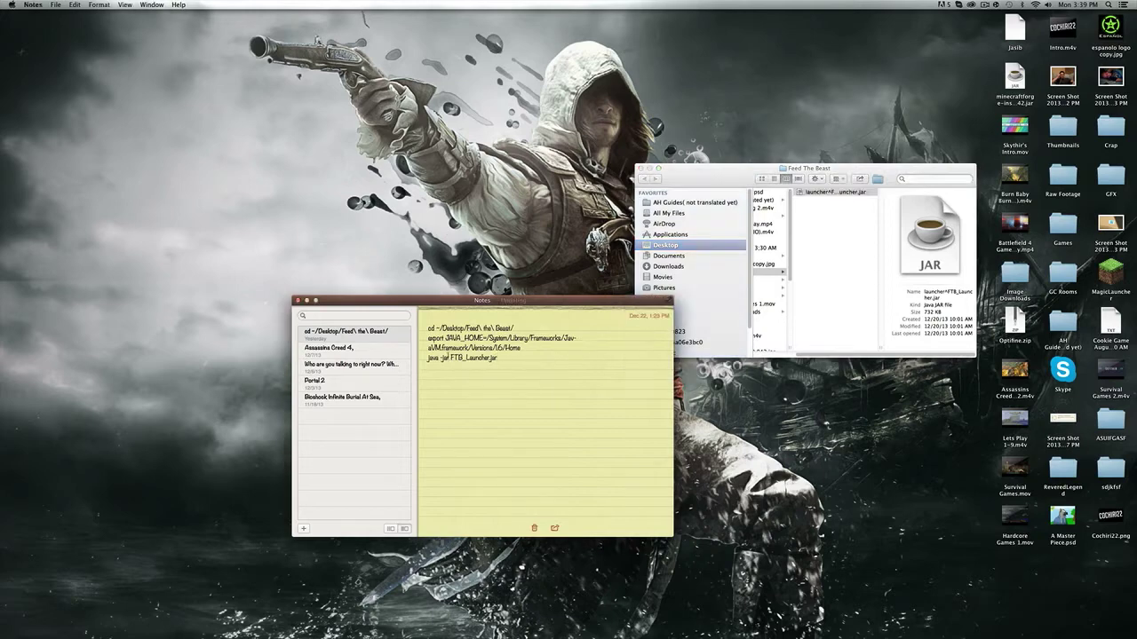
left_click_drag(451, 357, 499, 358)
key("super+c")
left_click(835, 193)
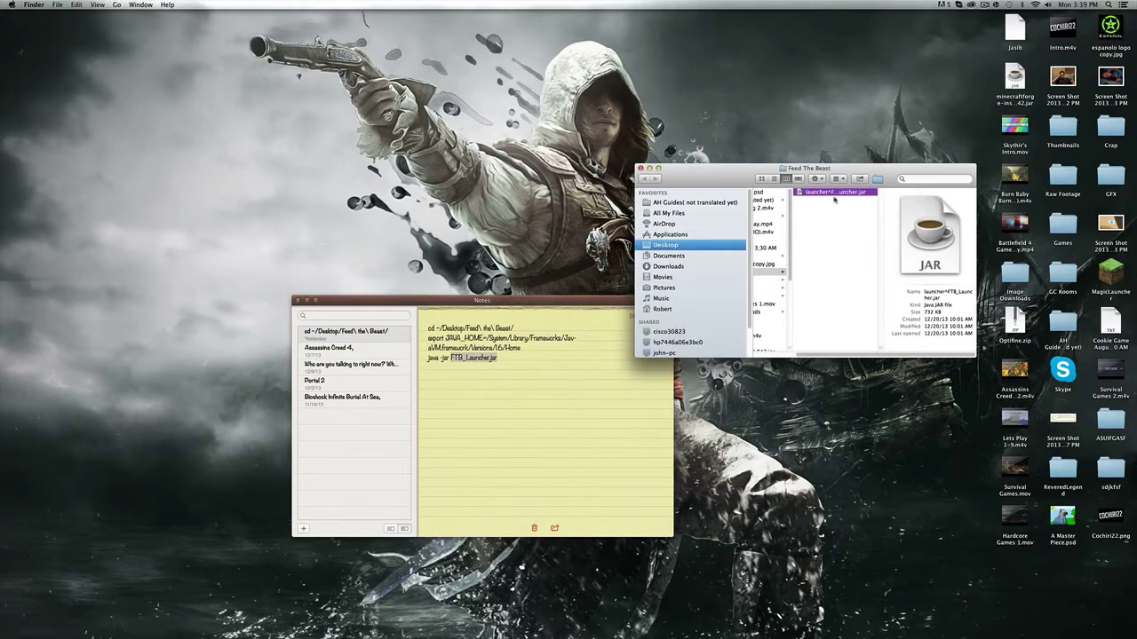
key("Return")
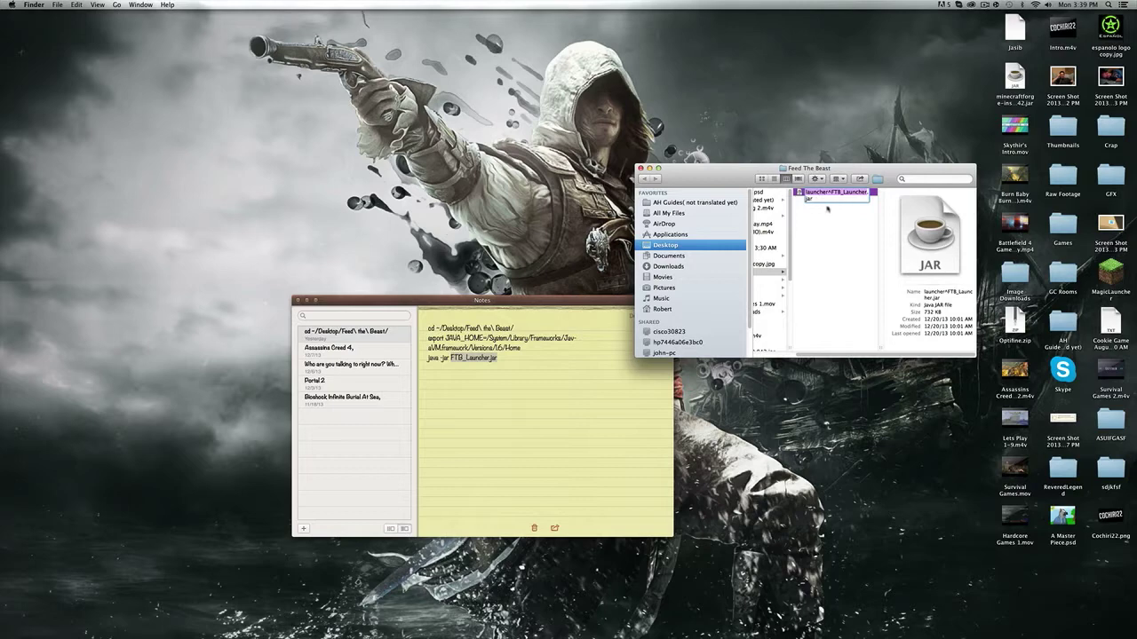
left_click(827, 212)
left_click(869, 194)
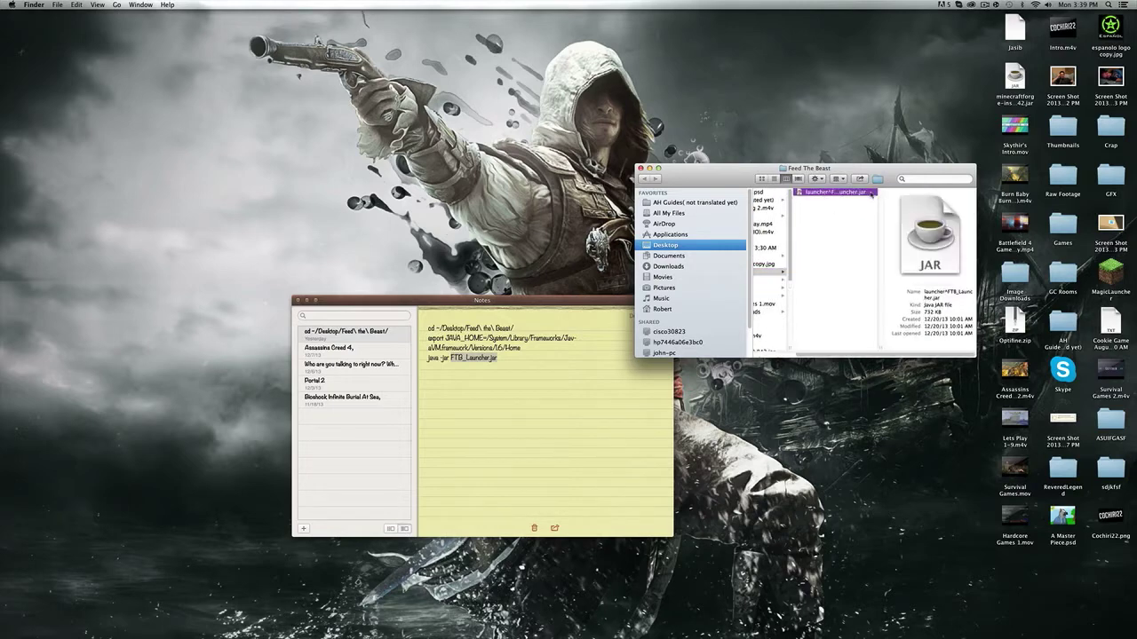
key("Return")
key("super+v")
key("BackSpace")
key("BackSpace")
key("BackSpace")
key("BackSpace")
key("Return")
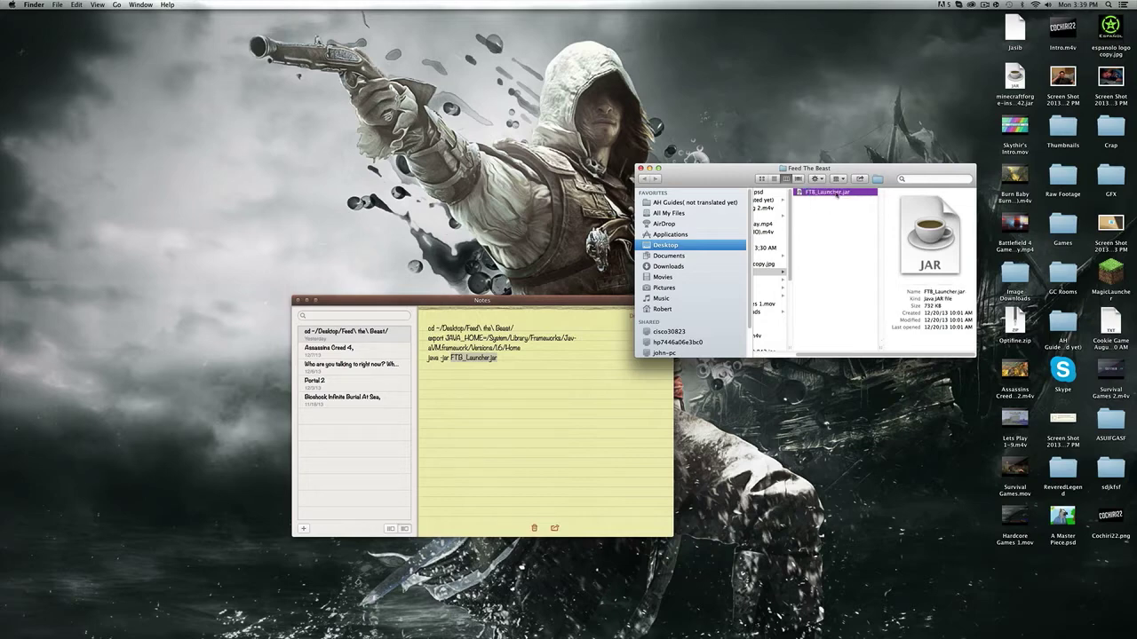
left_click(640, 168)
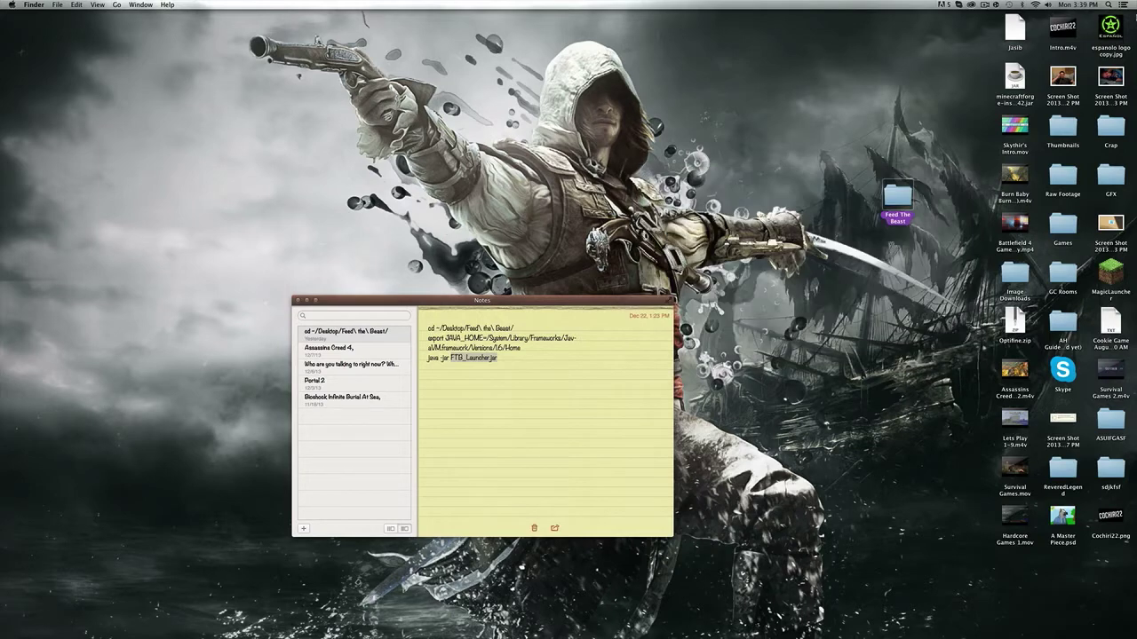
- Search the Mac for Terminal and open it
left_click(1108, 5)
type("Termina")
key("BackSpace")
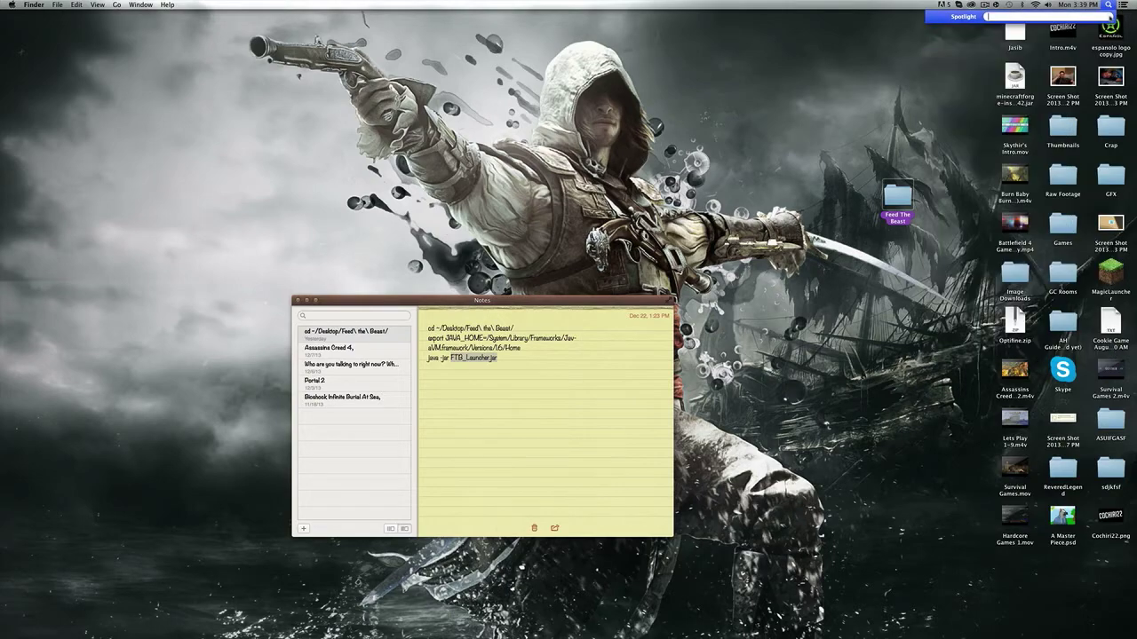
type("Terminal")
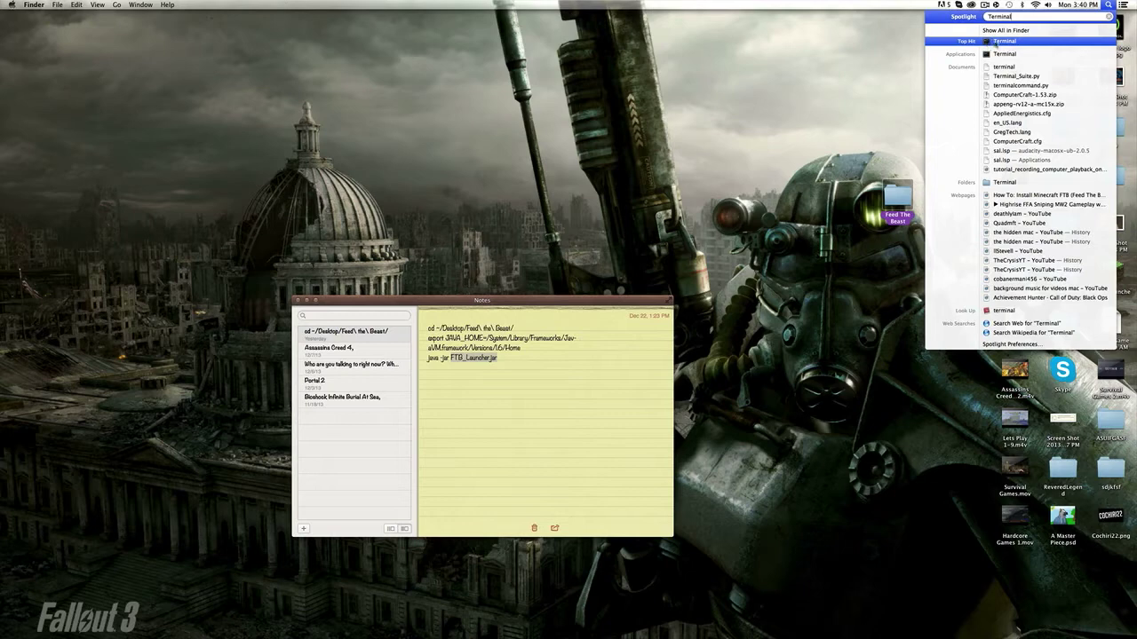
left_click(988, 42)
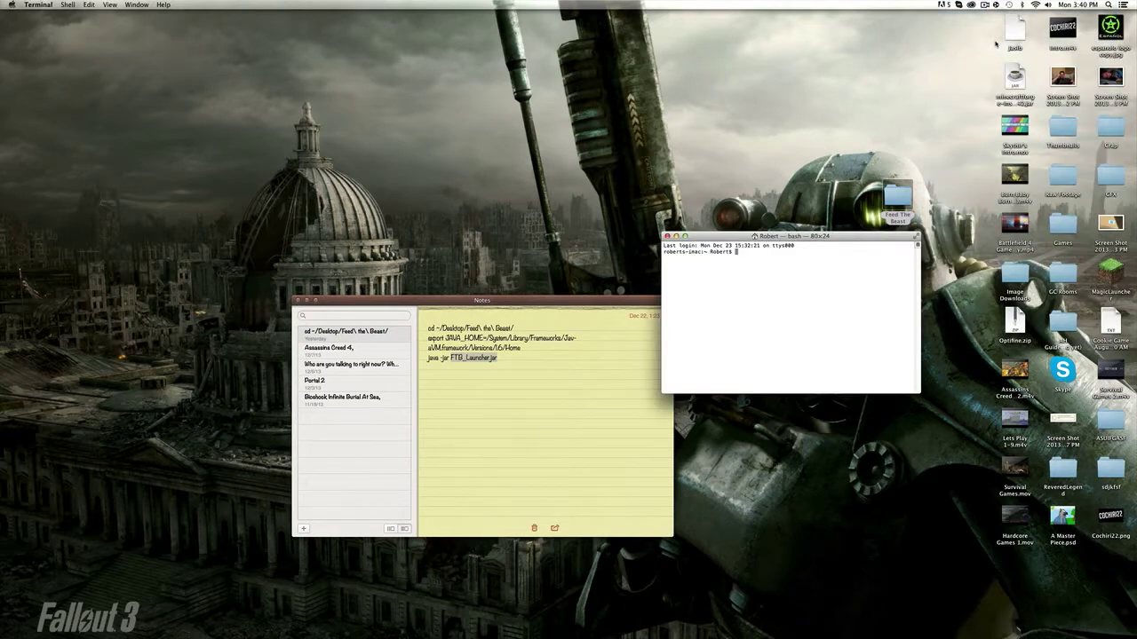
- Copy all the note's commands, from the cd line to java -jar FTB_Launcher.jar, and run them in Terminal to start the launcher
left_click(602, 368)
left_click_drag(515, 371, 386, 310)
key("super+c")
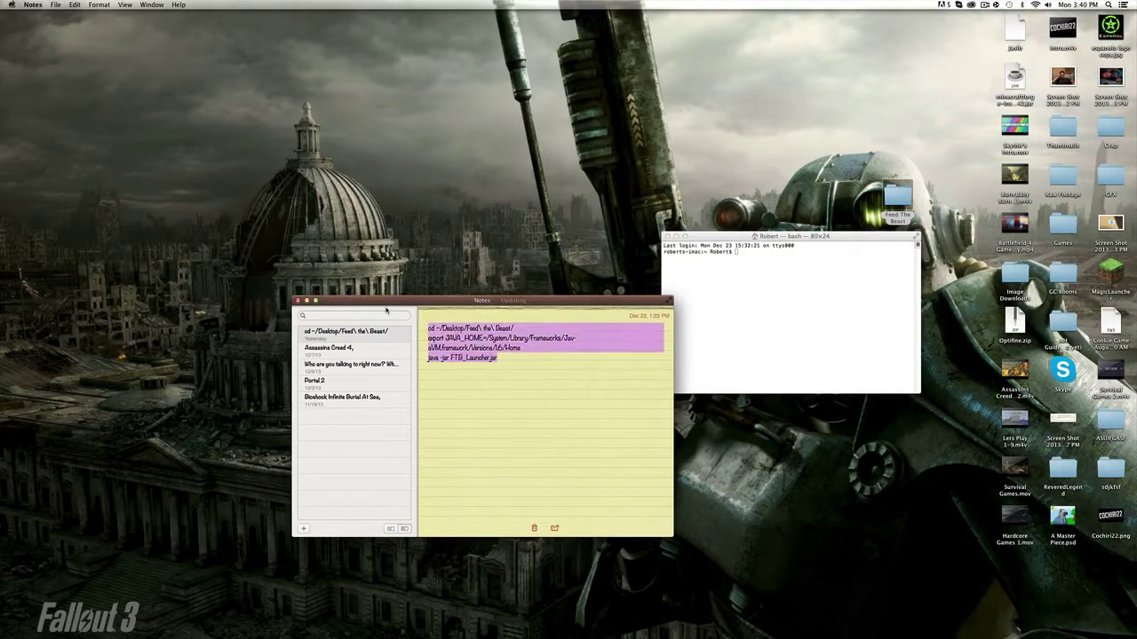
left_click(798, 316)
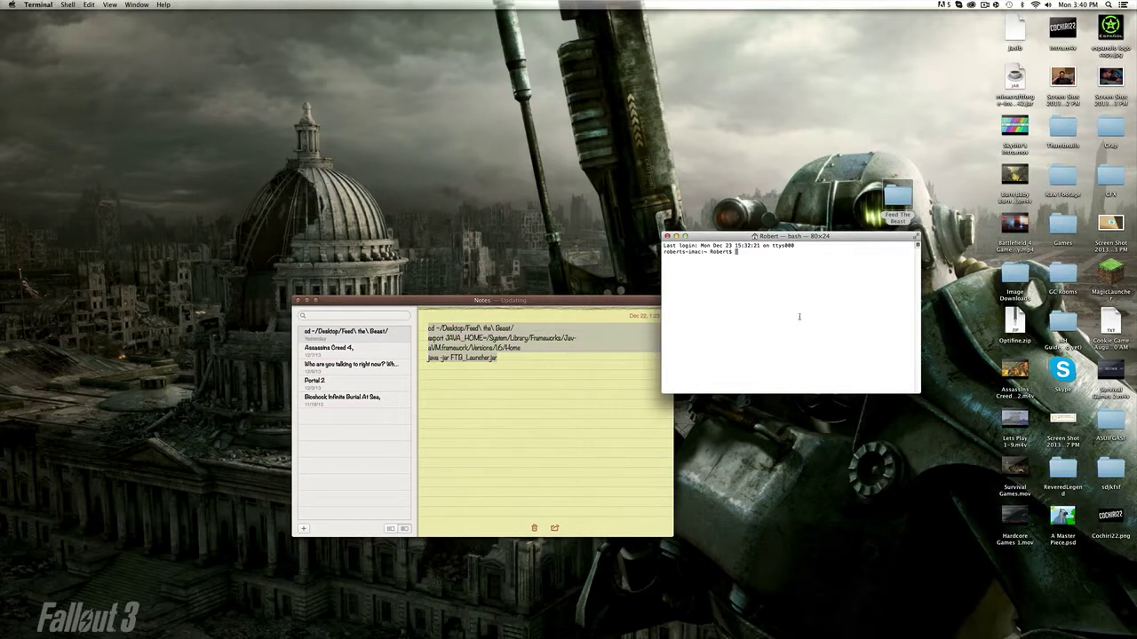
key("super+v")
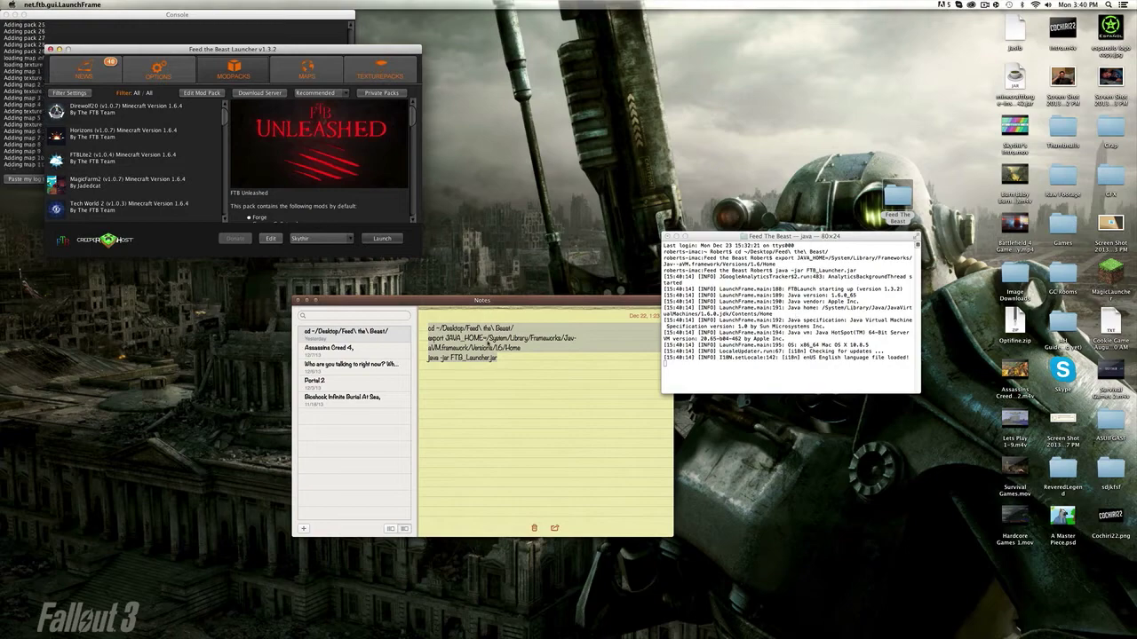
- Close the Notes window and minimise the Terminal window, leaving the Feed the Beast launcher open
left_click(298, 300)
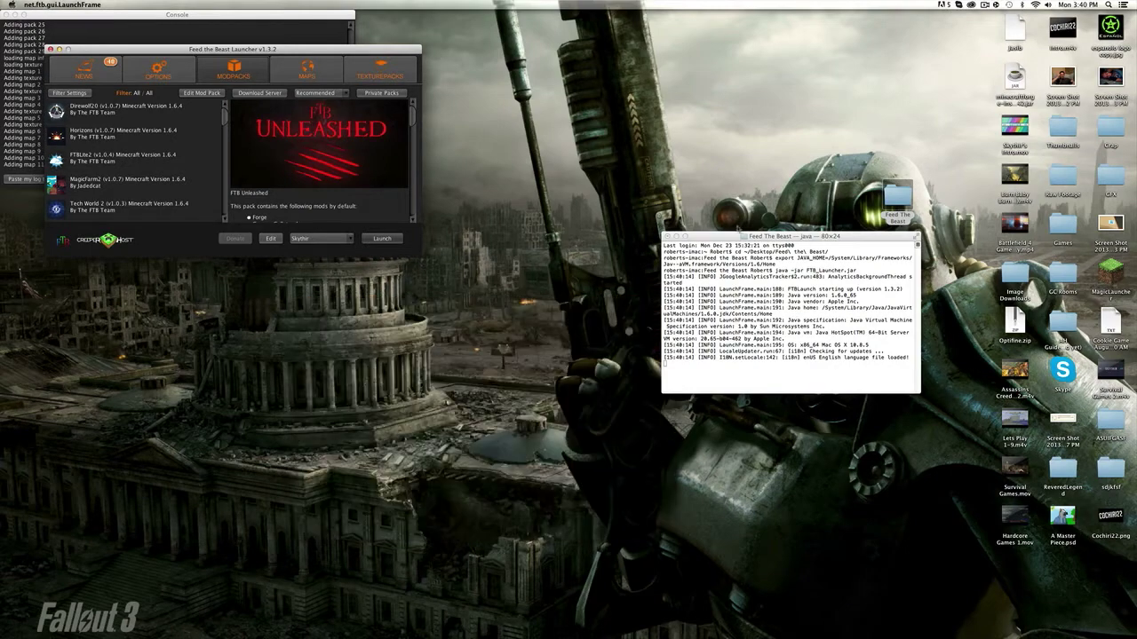
left_click_drag(717, 237, 712, 241)
left_click(673, 237)
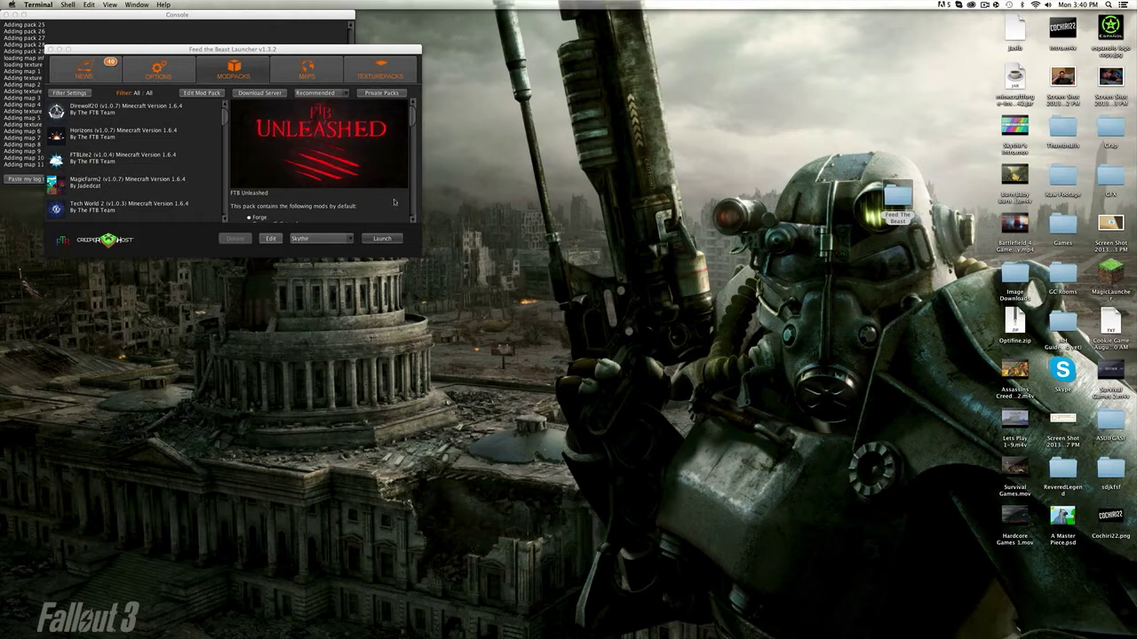
- Select the existing player profile in the Feed the Beast launcher and launch the FTB Unleashed modpack
left_click(320, 239)
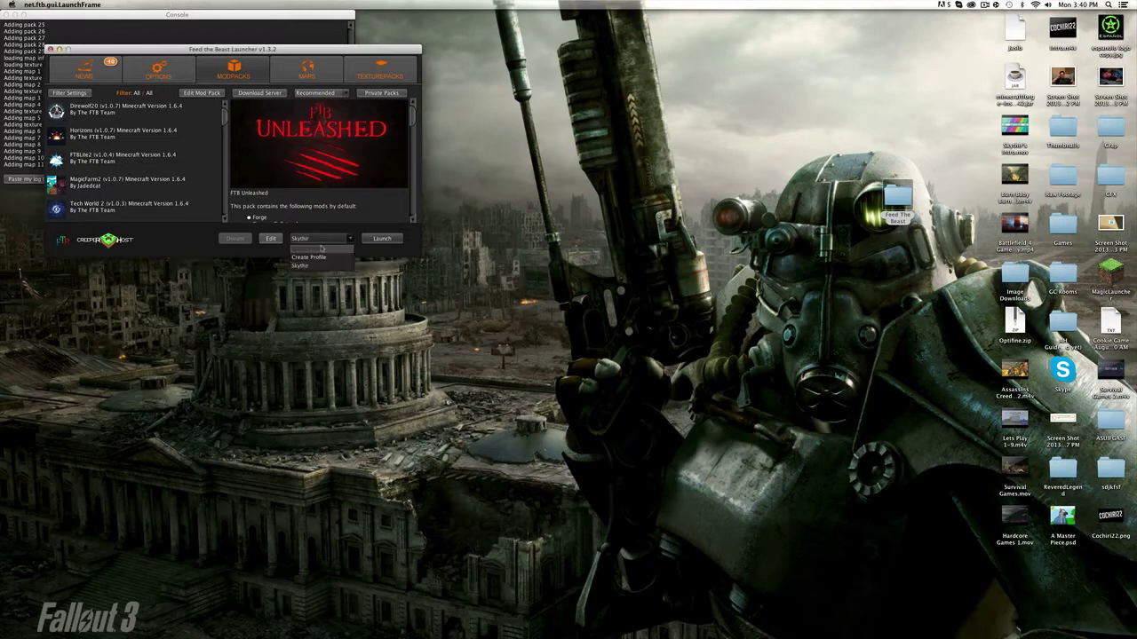
left_click(322, 264)
left_click(397, 242)
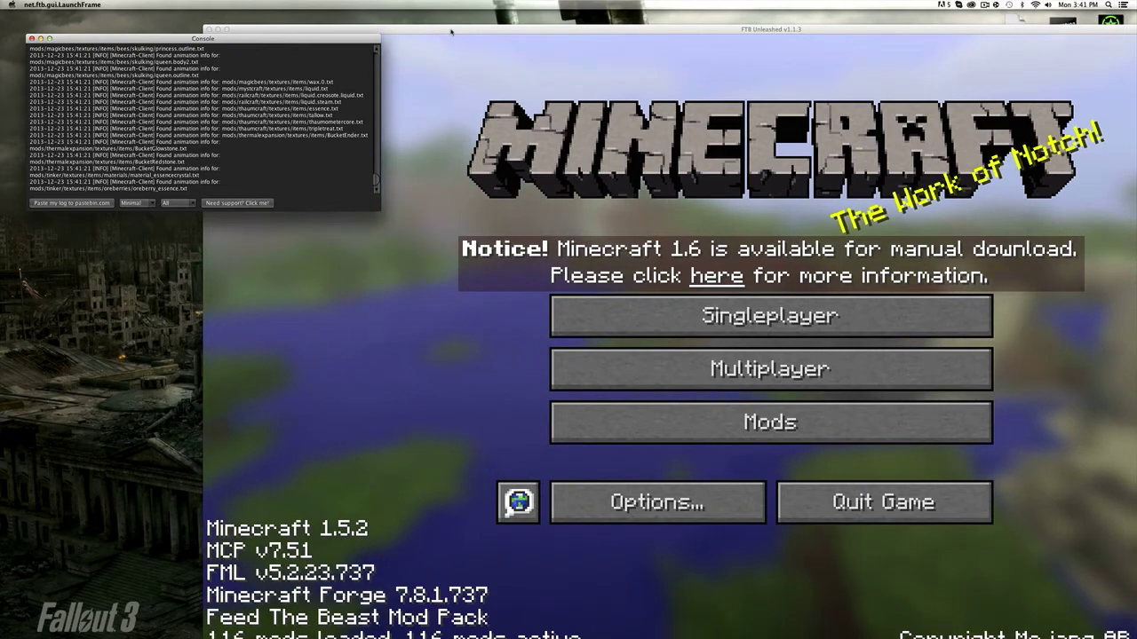
- Move the FTB Unleashed game window clear of the console, minimise the console and enlarge the game window to fill the screen
left_click_drag(451, 33, 429, 62)
double_click(103, 39)
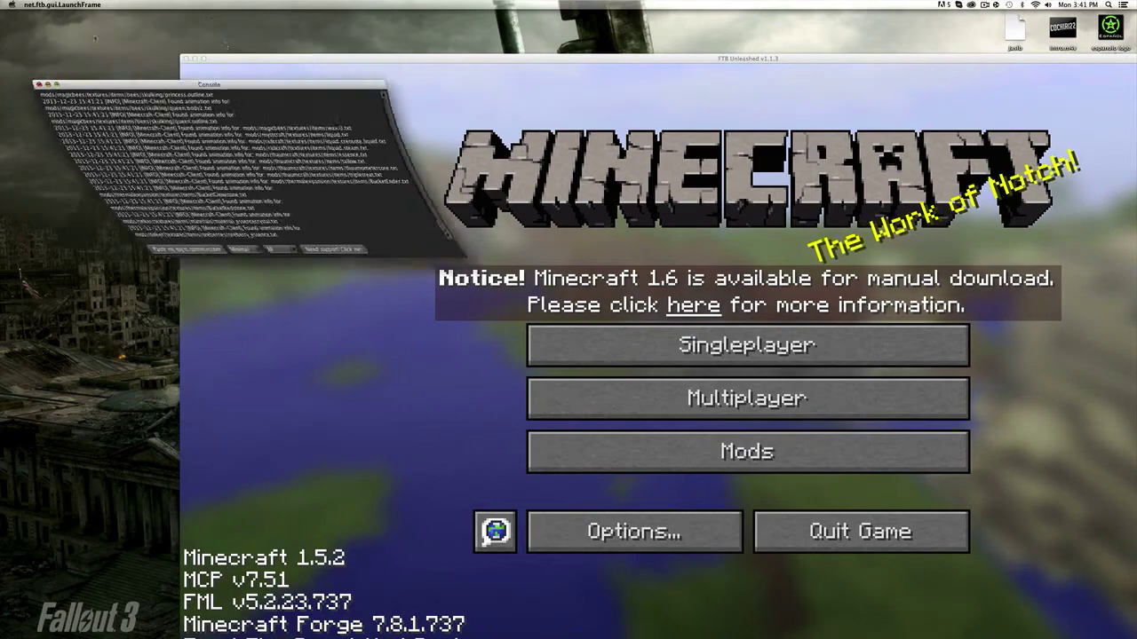
left_click(204, 57)
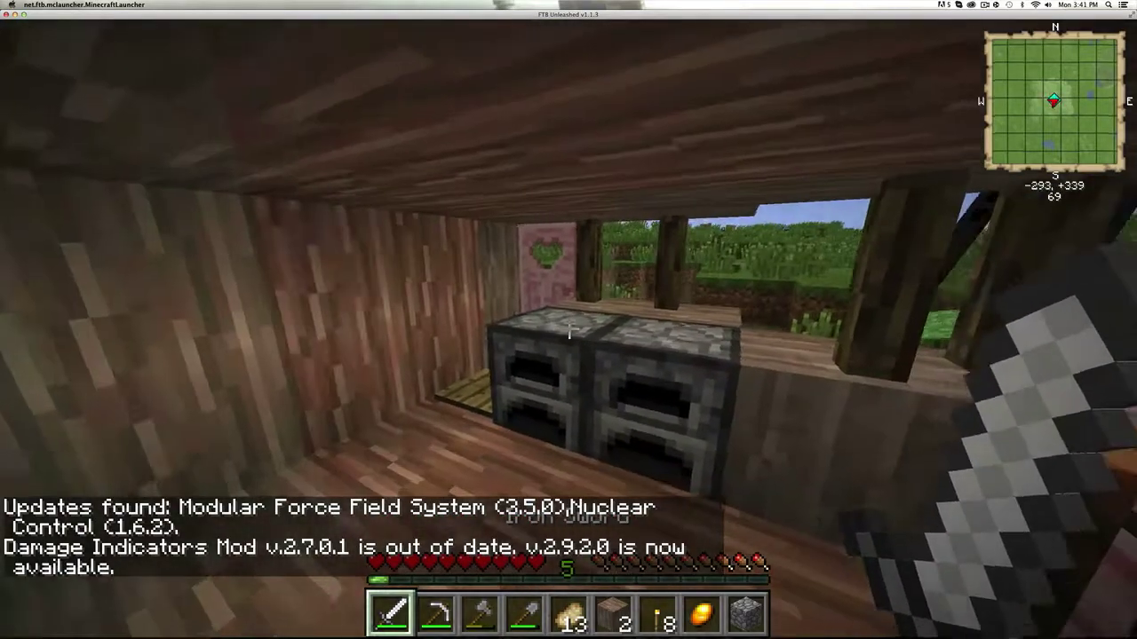
- Walk out of the house through the pink door, look around the grassland and return inside
key("2")
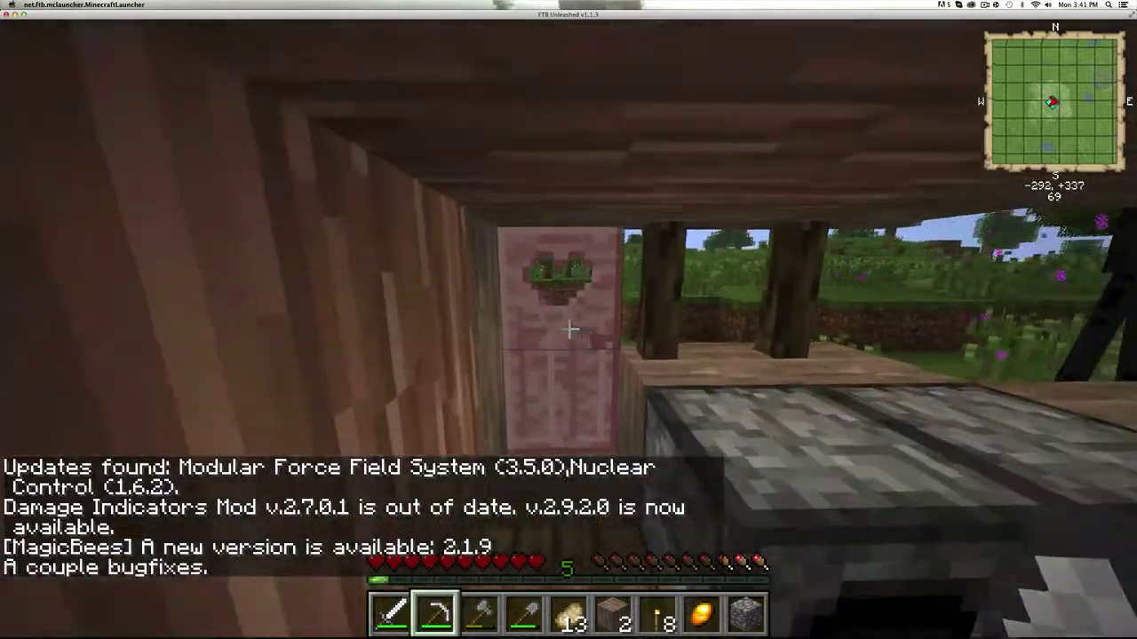
key("w")
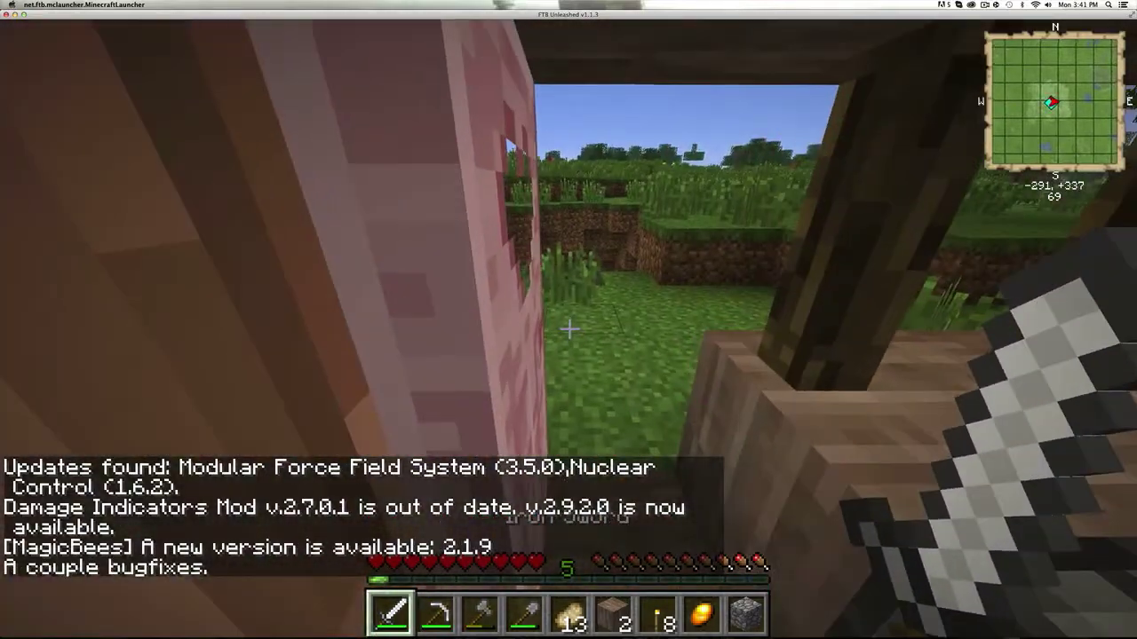
key("w")
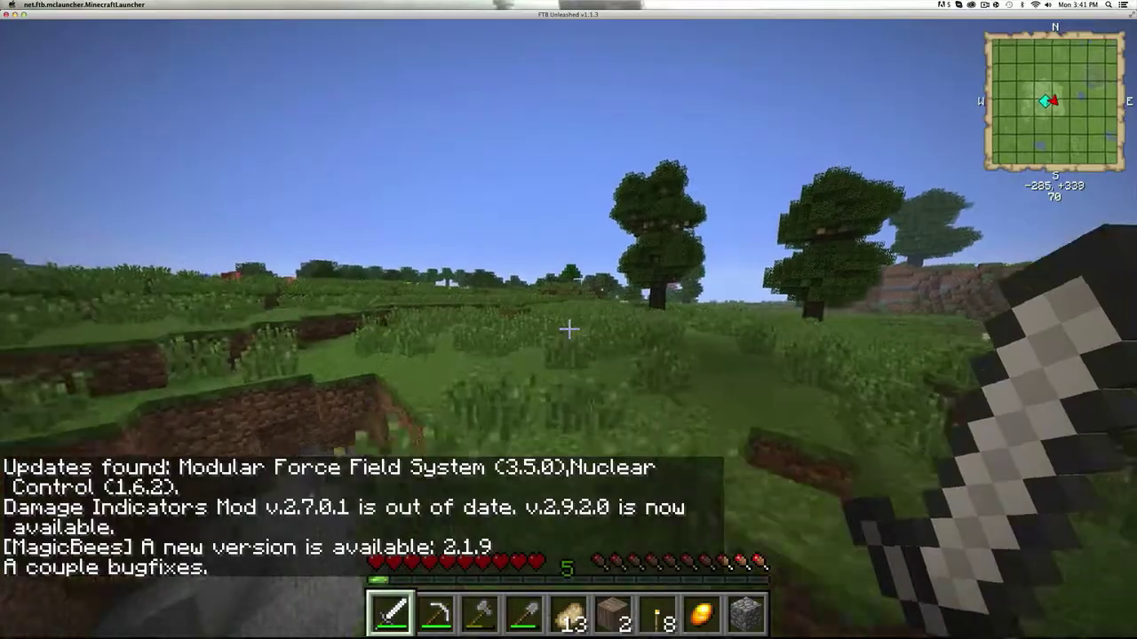
key("e")
key("e")
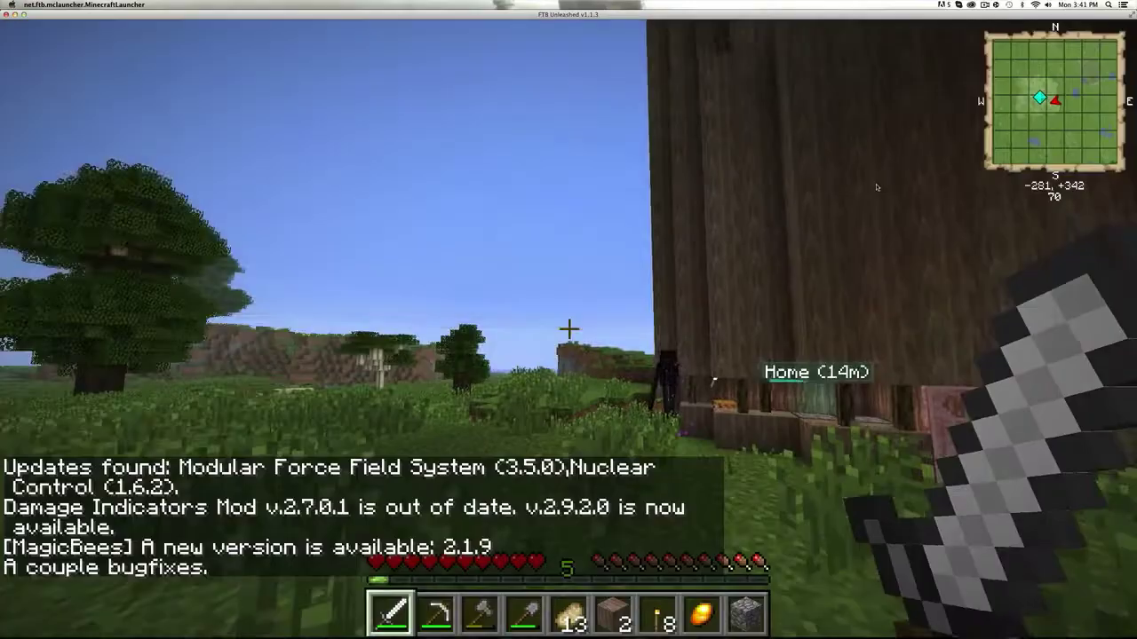
key("w")
key("w")
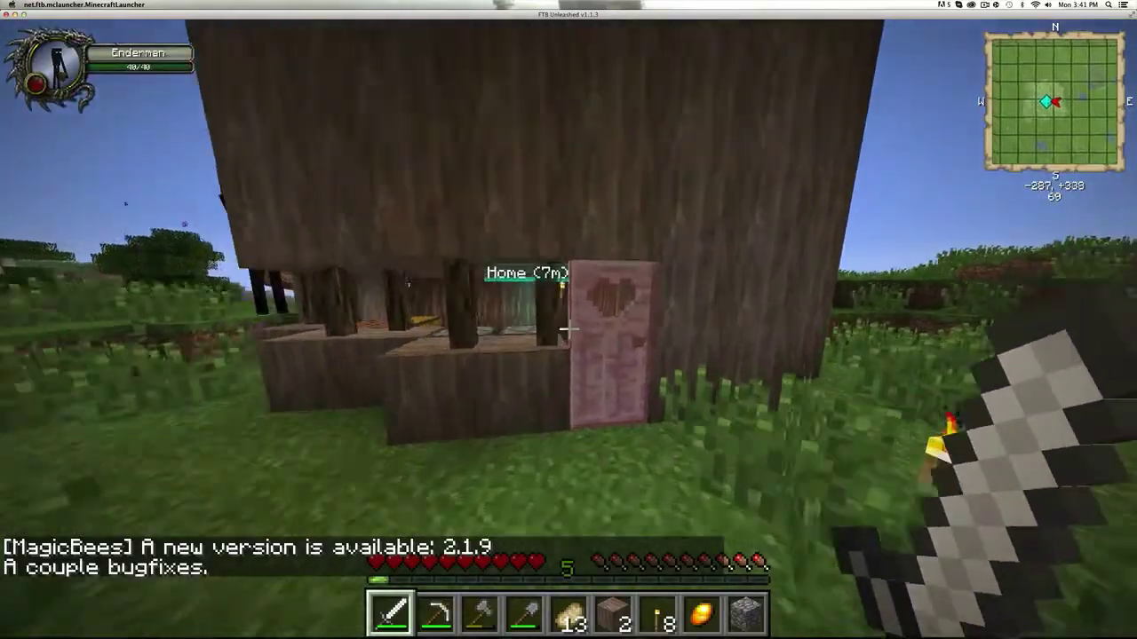
key("e")
key("e")
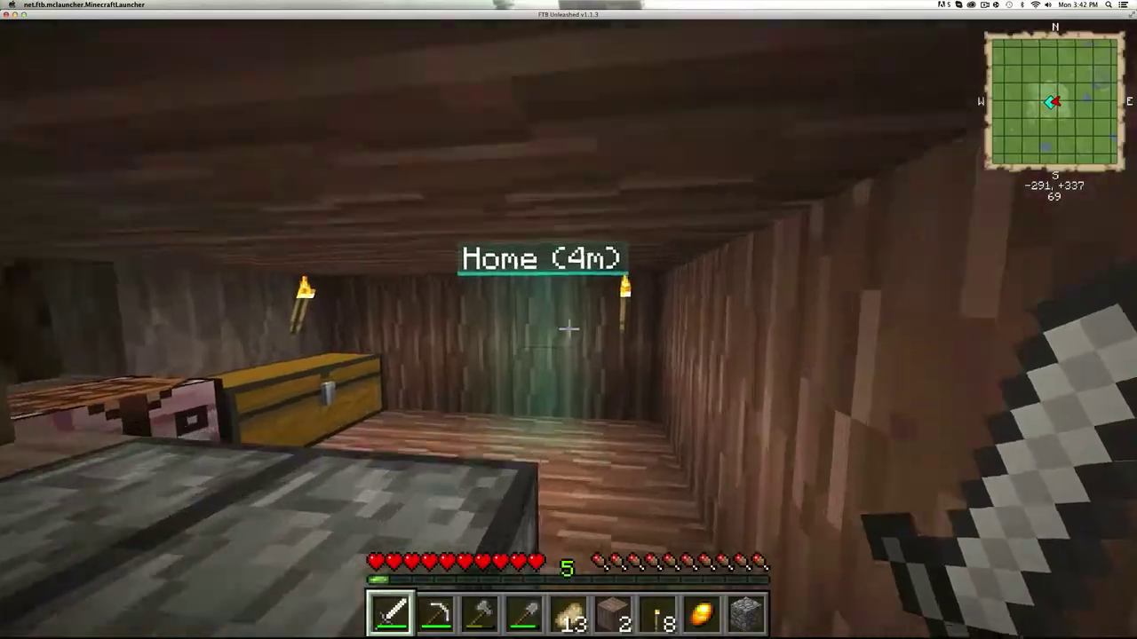
- Open the large chest inside the house, look over its contents and close it
key("w")
right_click(569, 329)
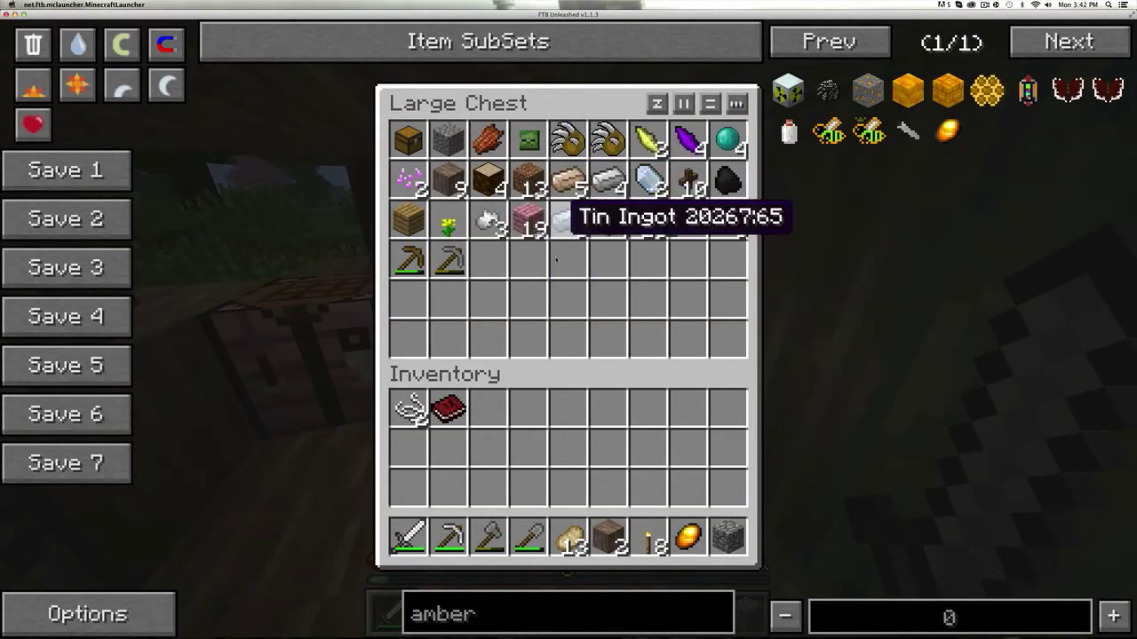
key("Escape")
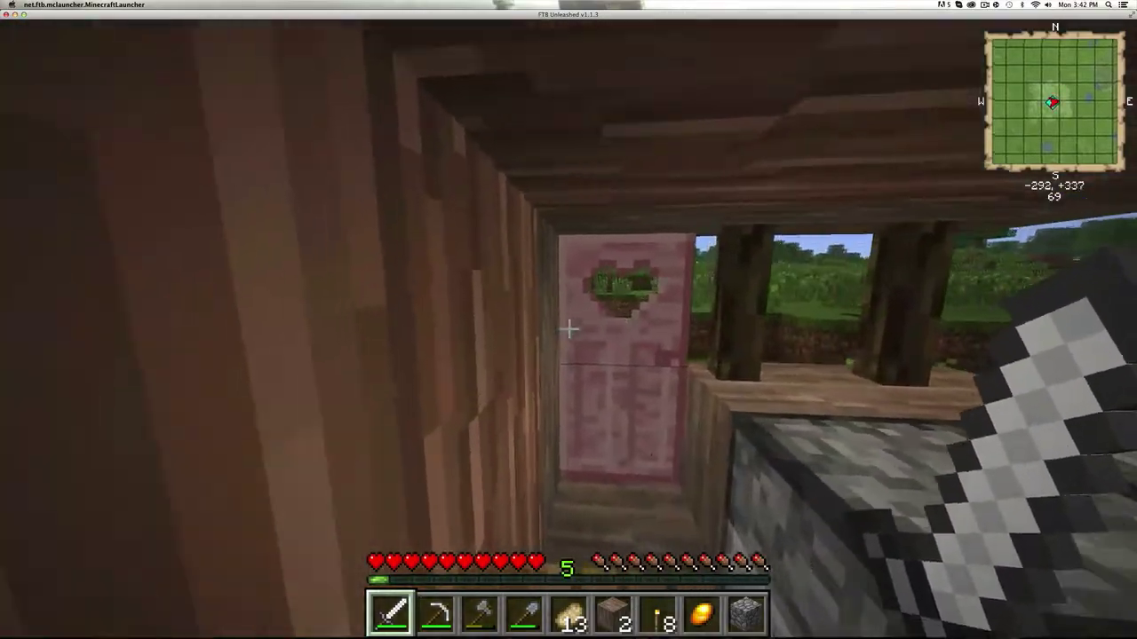
- Leave through the pink door again, explore the field in front of the house and go back in to the furnaces
right_click(569, 330)
key("w")
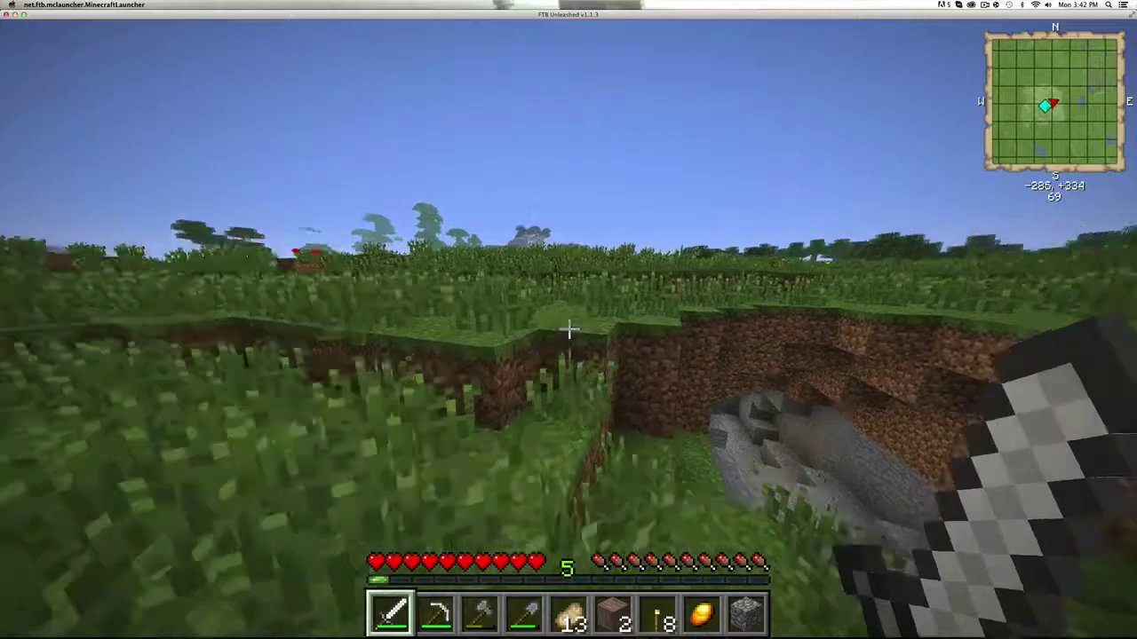
key("w")
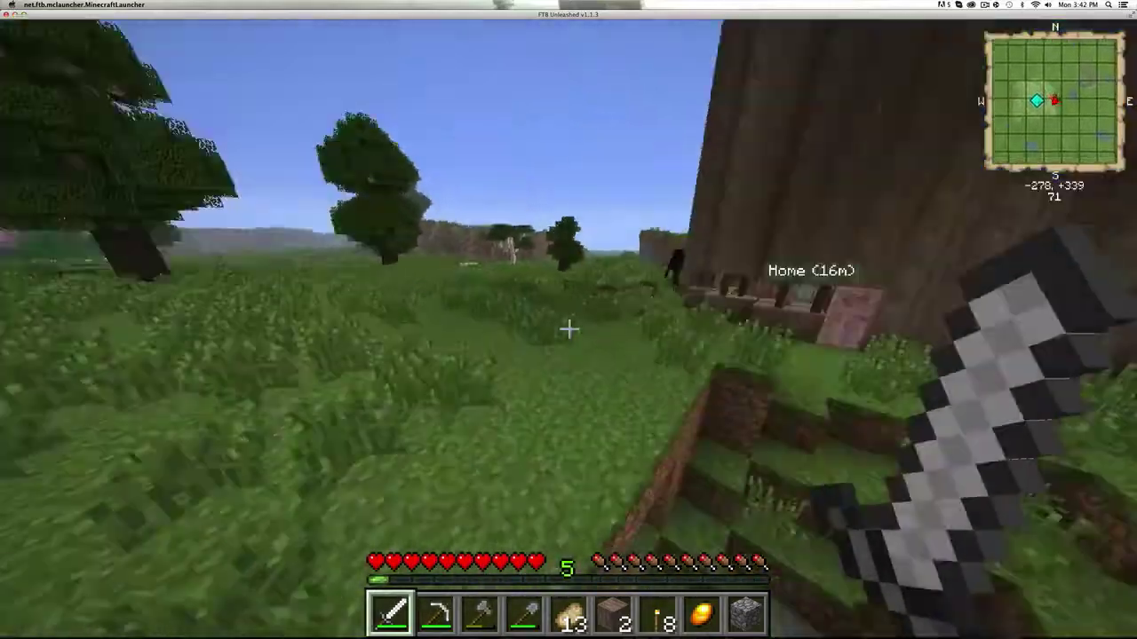
key("w")
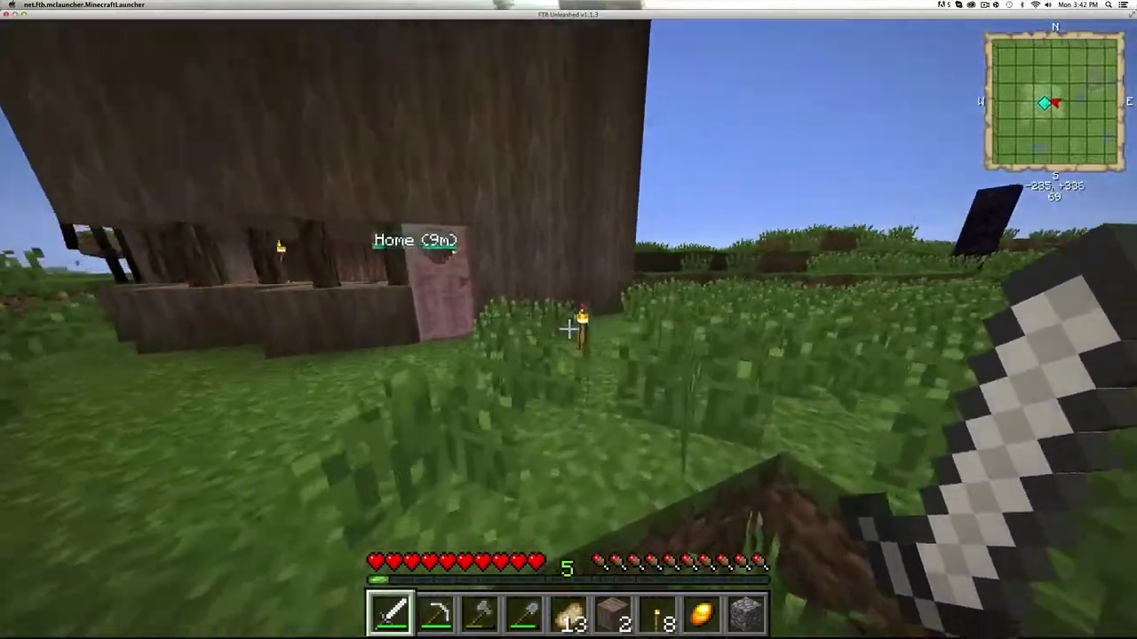
key("w")
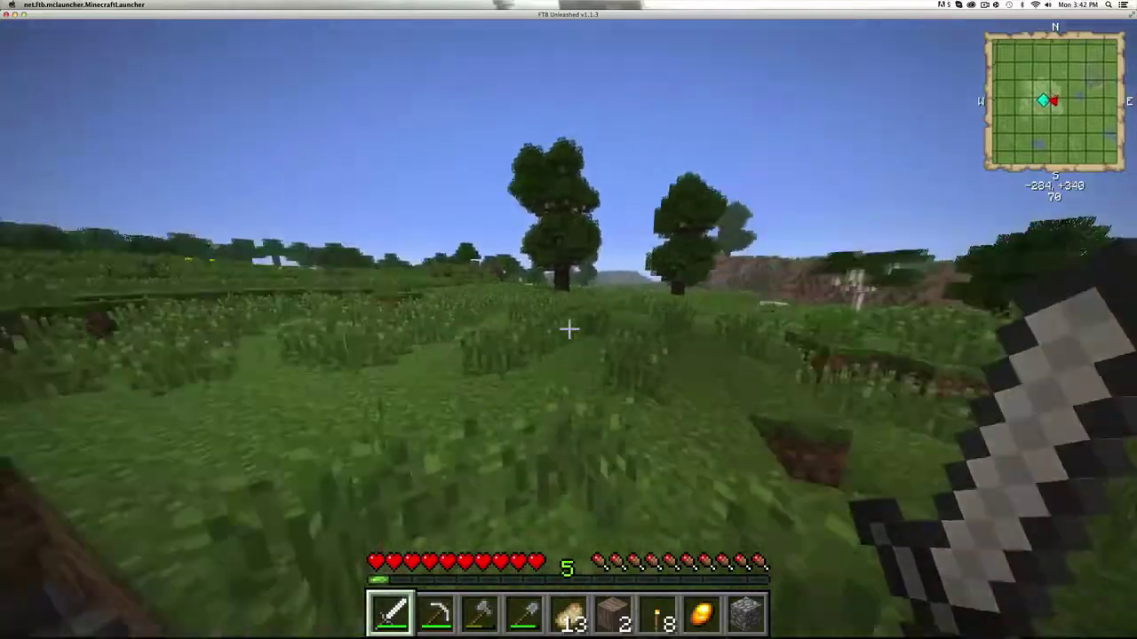
key("w")
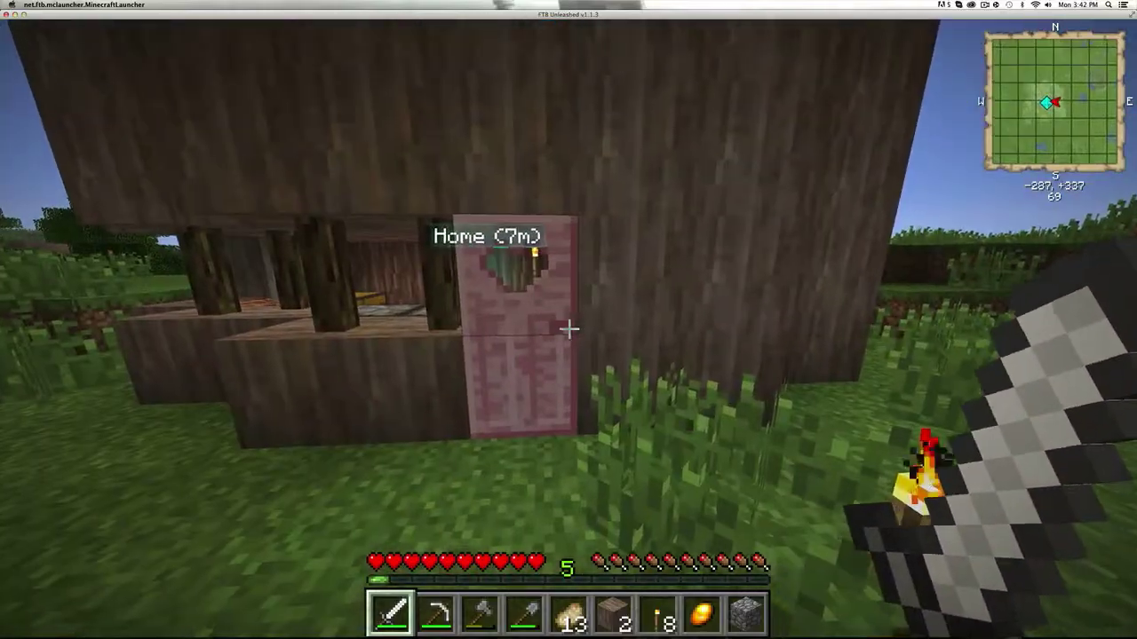
right_click(569, 329)
key("w")
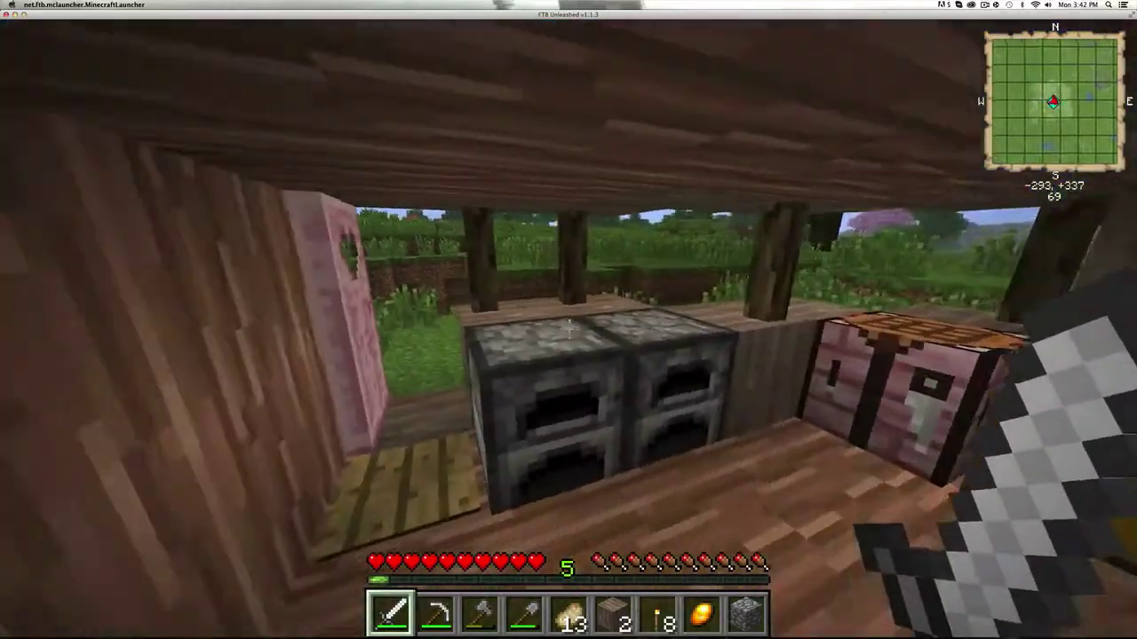